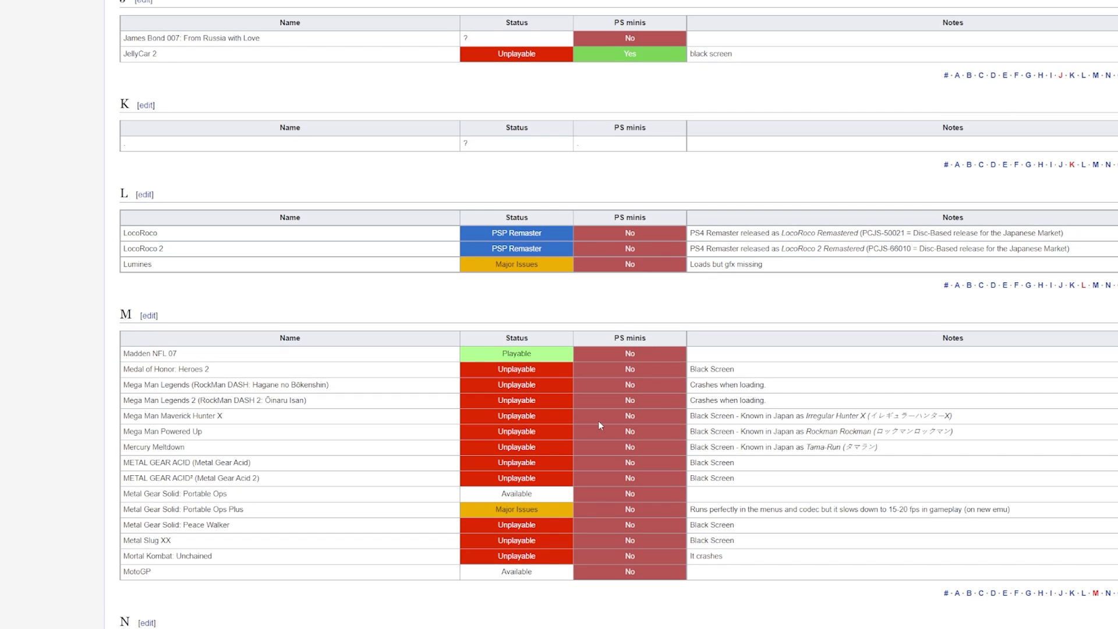
Look through the PSP game compatibility list from the M section onward, checking each title's status and notes.
scroll(599, 424, down, 5)
scroll(598, 421, down, 3)
scroll(598, 422, down, 3)
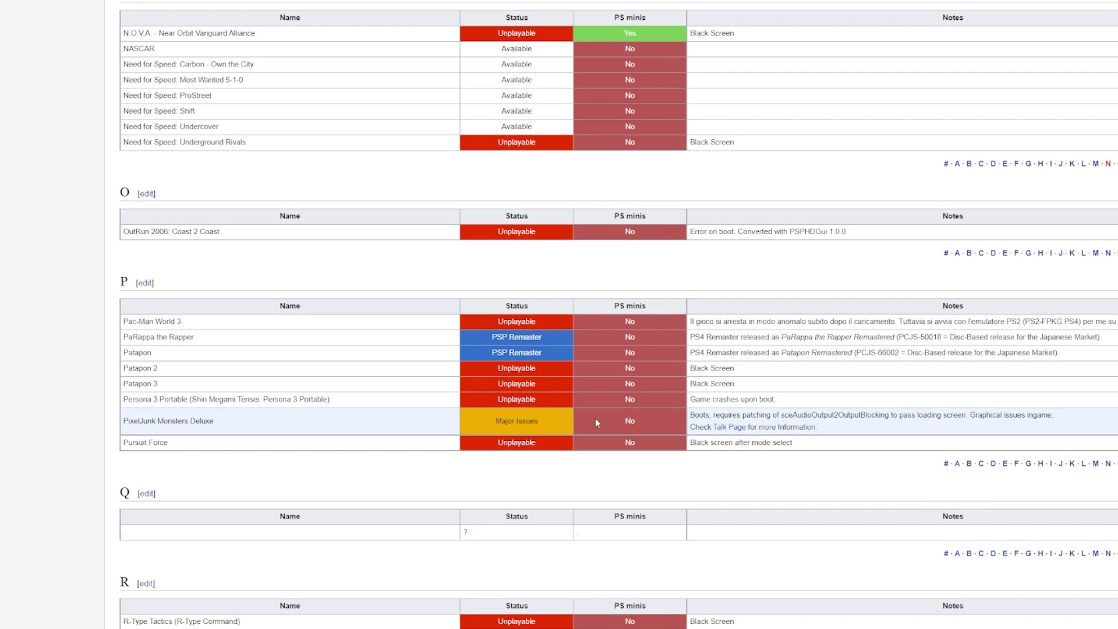
scroll(593, 418, down, 5)
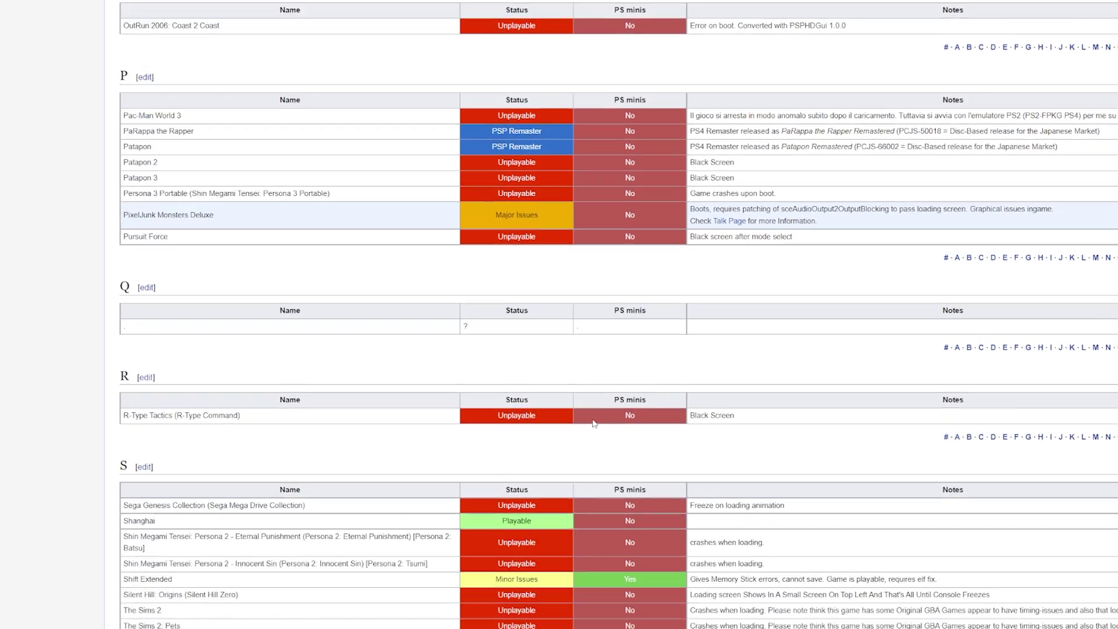
scroll(588, 414, down, 5)
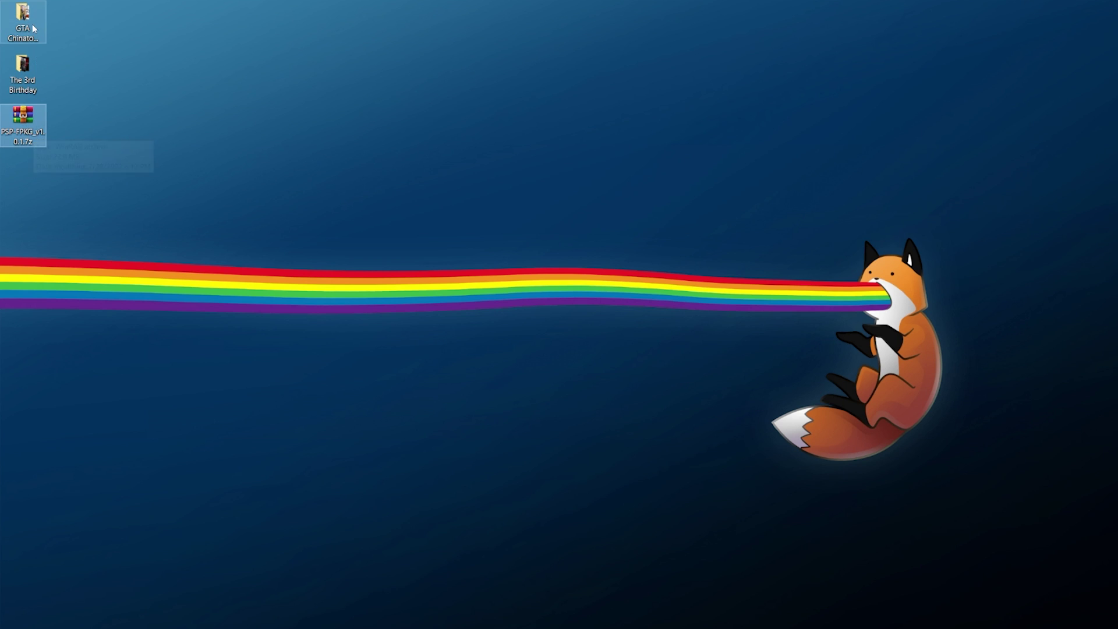
Open the GTA Chinatown Wars folder on the desktop, check its ISO and image files, and close it.
click(23, 73)
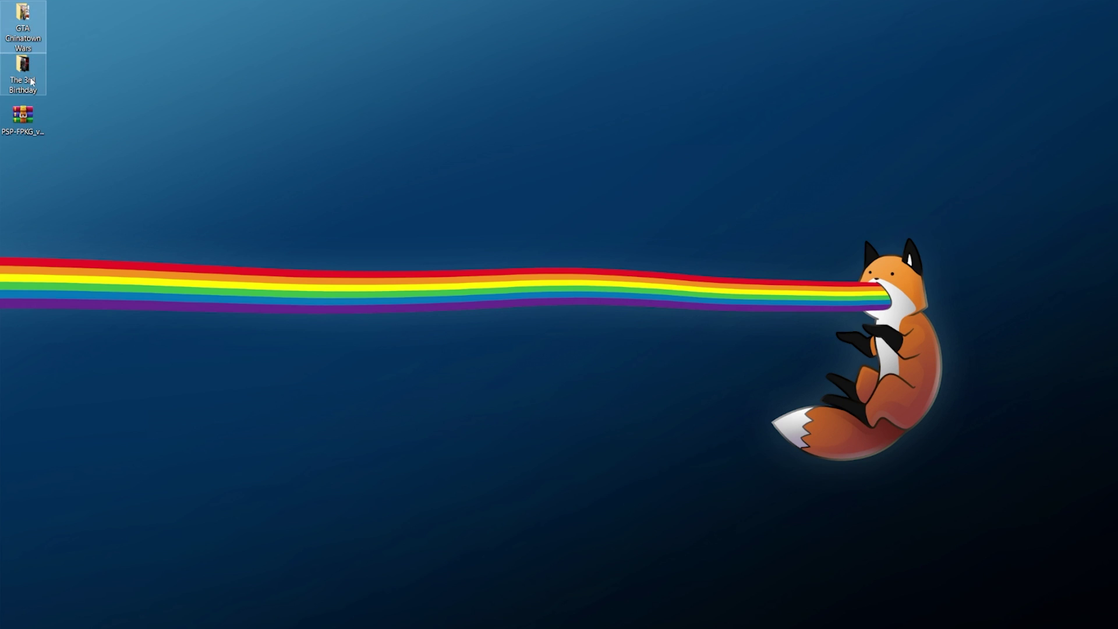
click(23, 23)
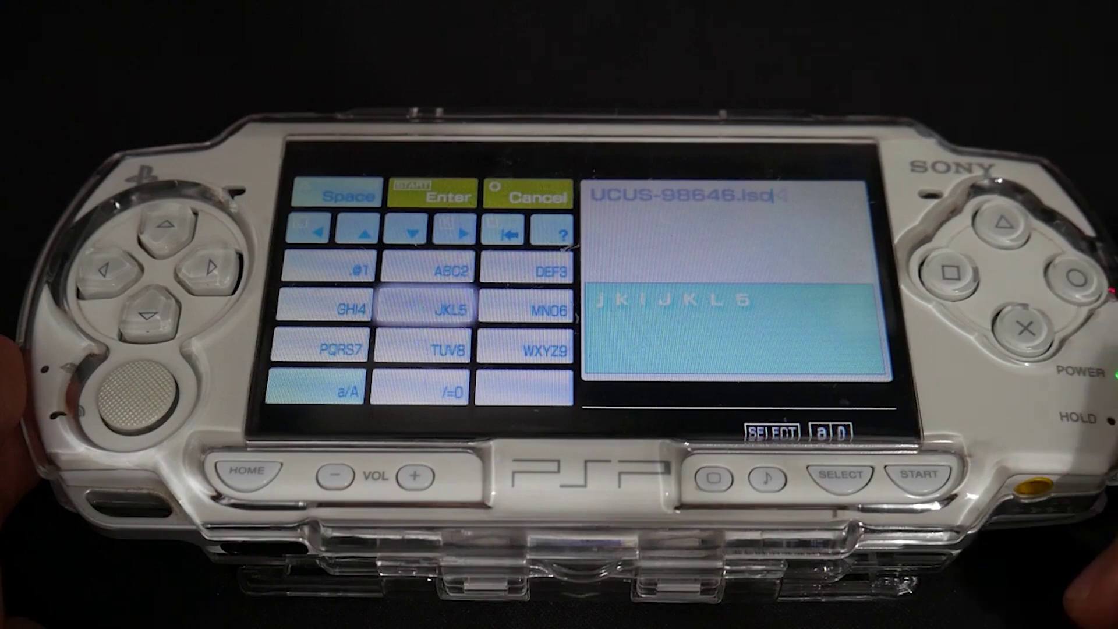
key(Return)
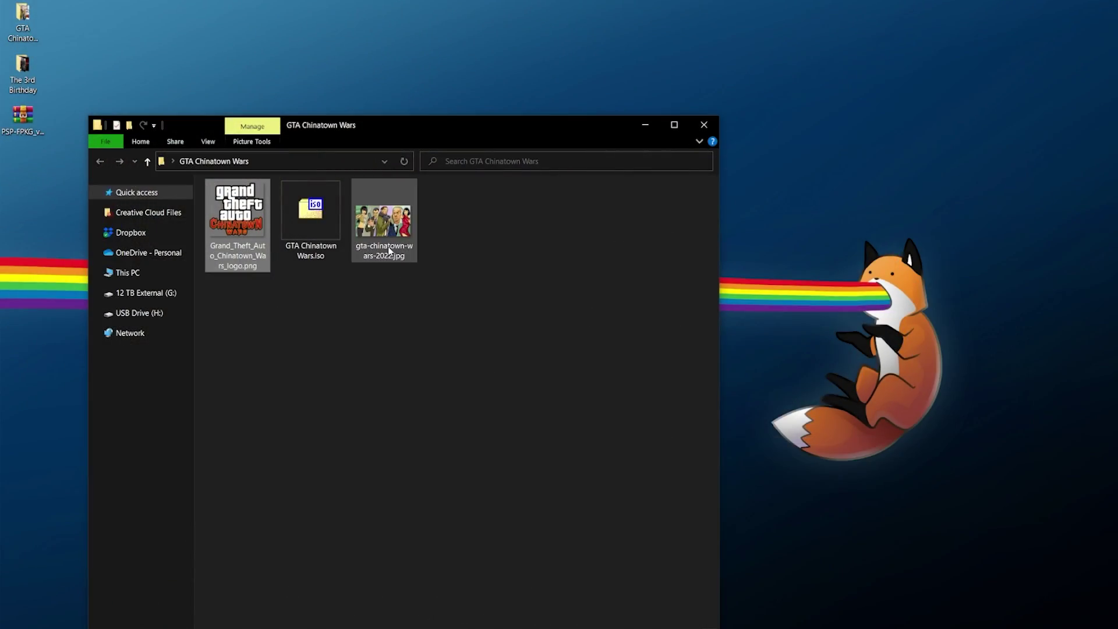
click(389, 250)
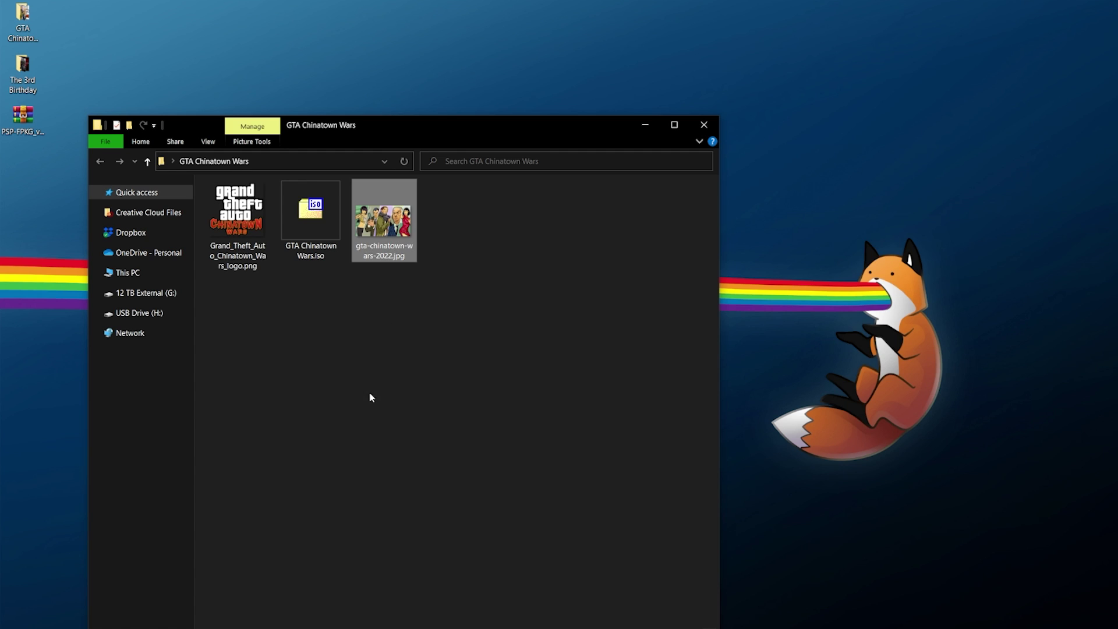
key(Left)
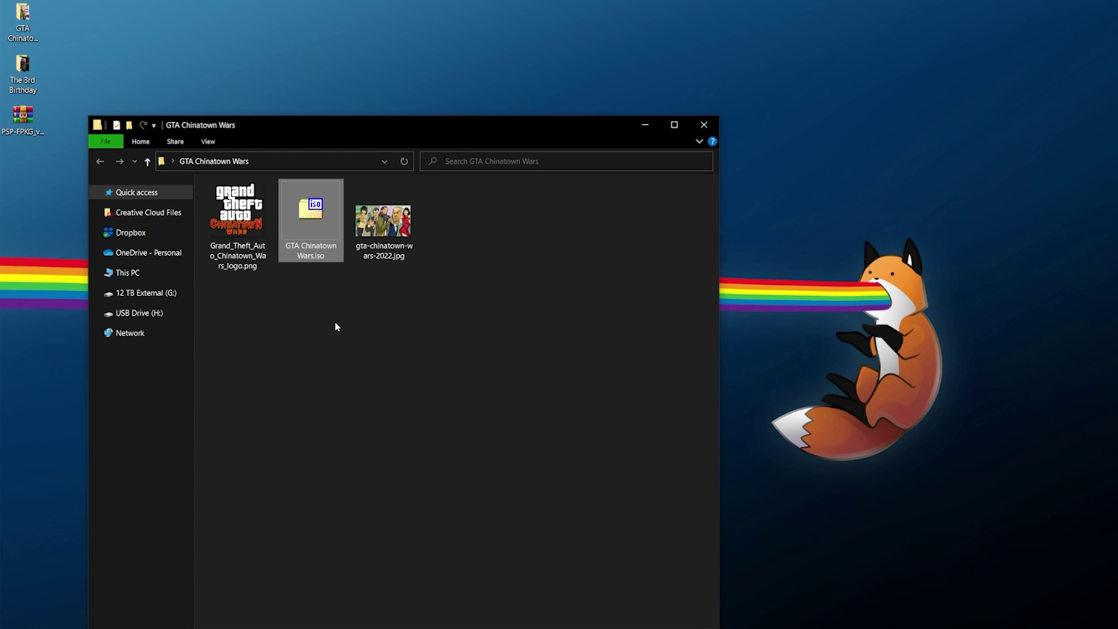
key(alt+F4)
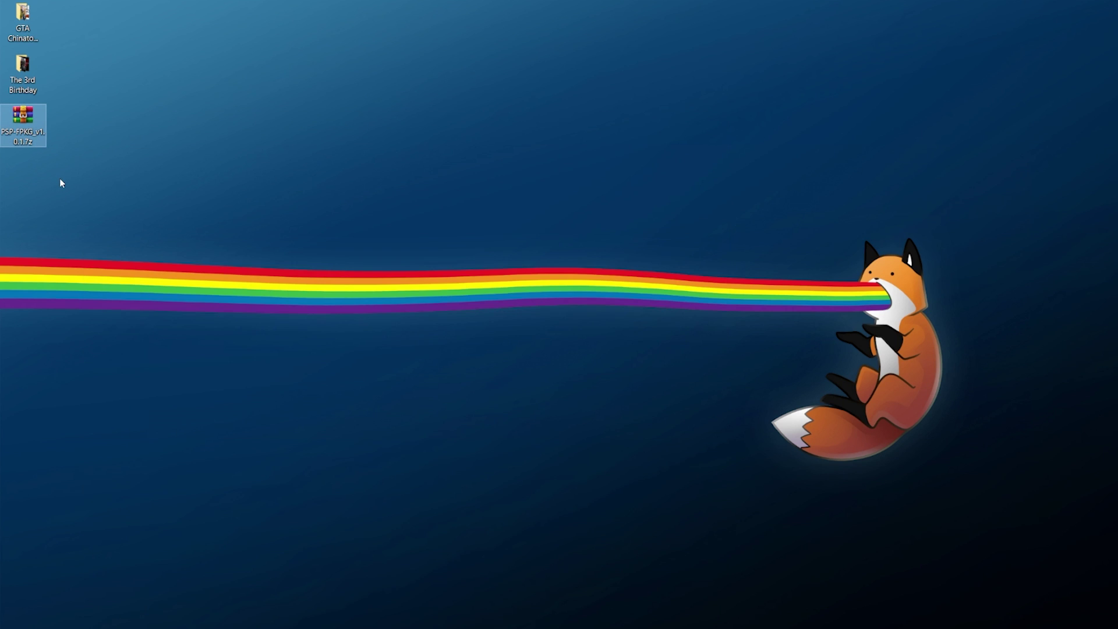
Extract the PSP-FPKG_v1.0.1.7z archive directly onto the desktop with 7-Zip.
right_click(35, 145)
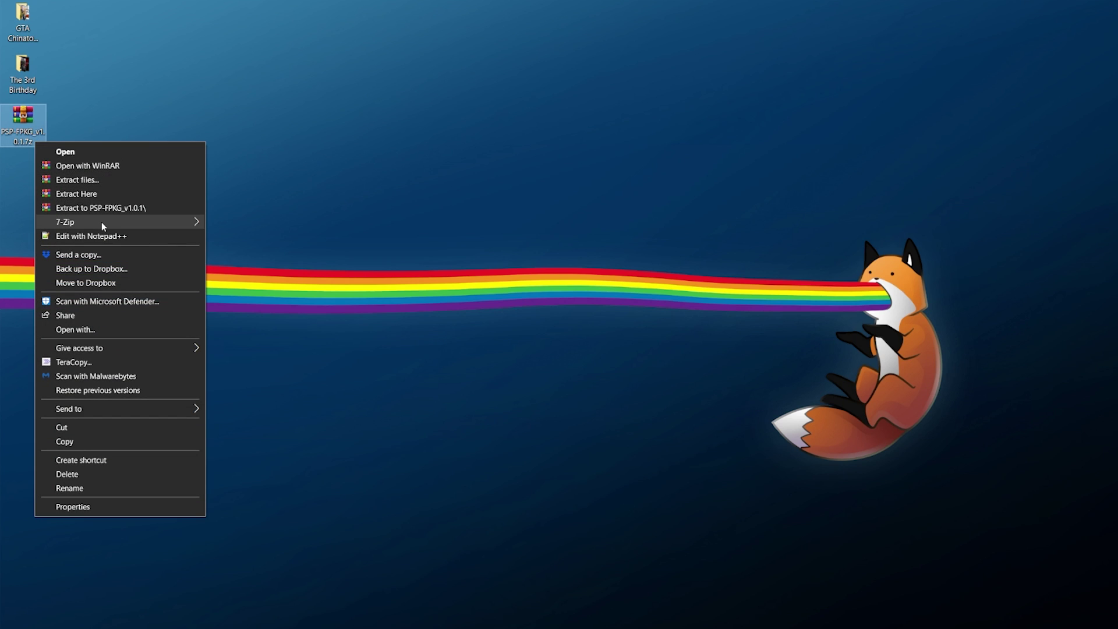
mouse_move(101, 222)
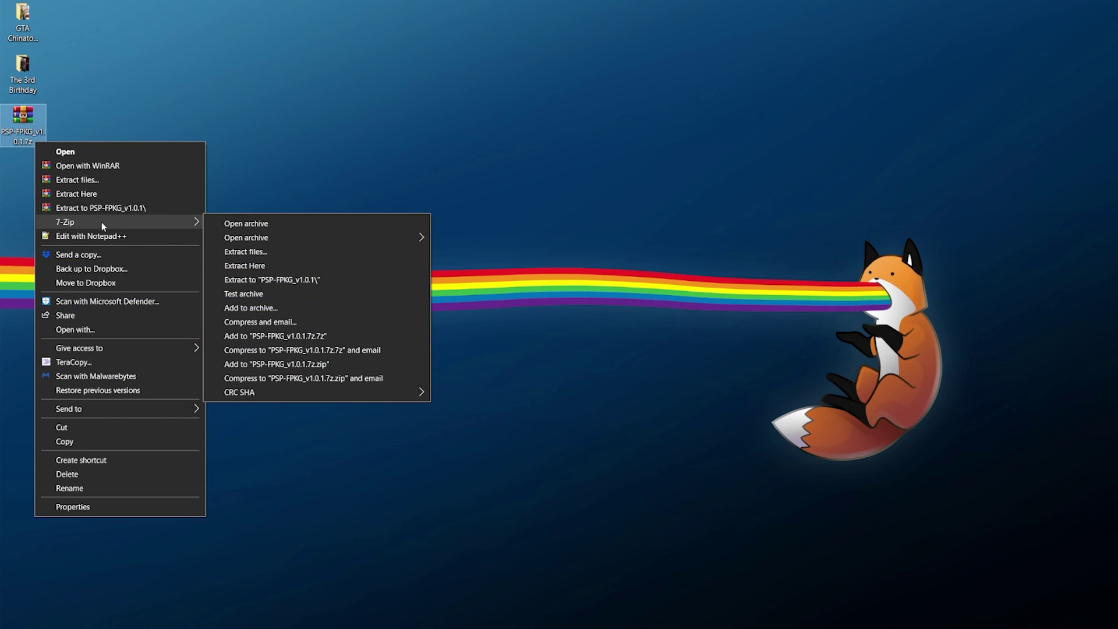
click(280, 269)
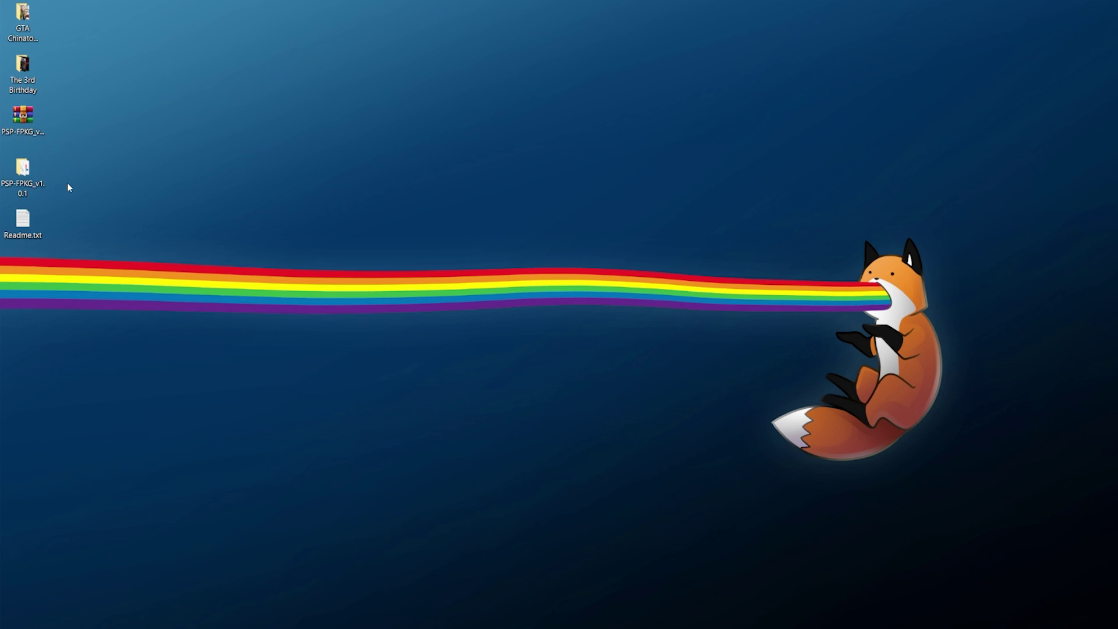
Read the usage instructions, changelog and credits in Readme.txt and close the file.
double_click(32, 232)
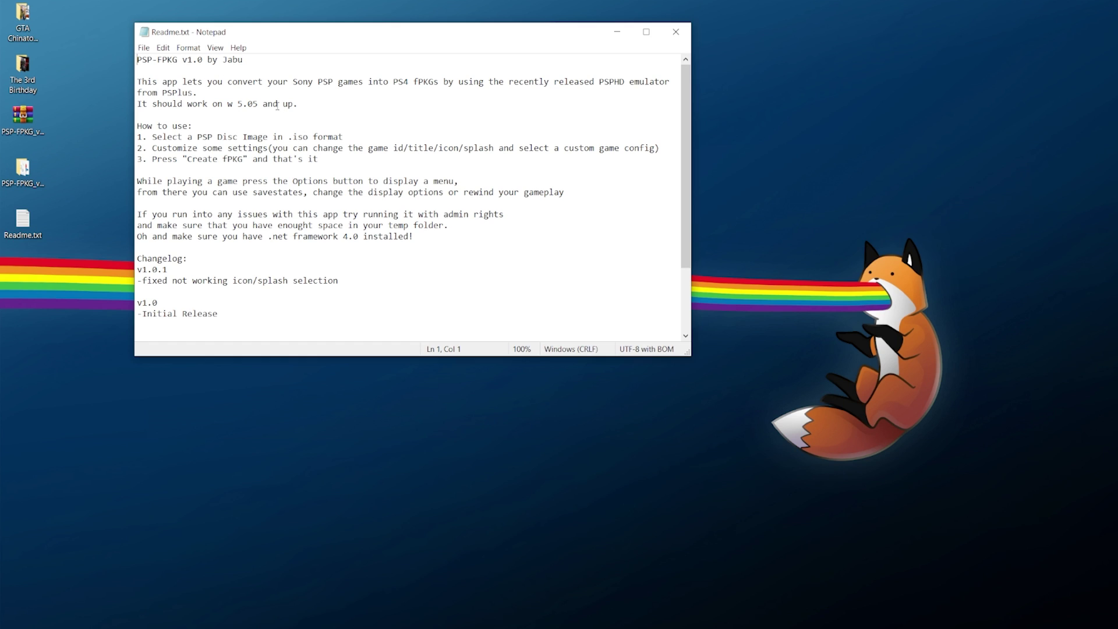
scroll(500, 234, down, 3)
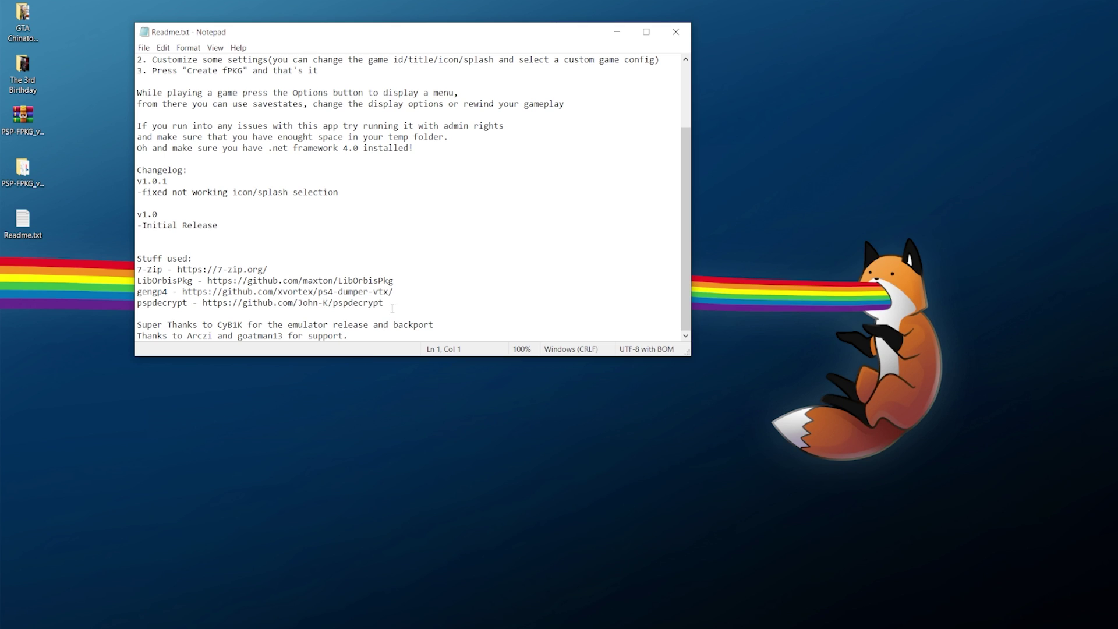
scroll(407, 280, up, 3)
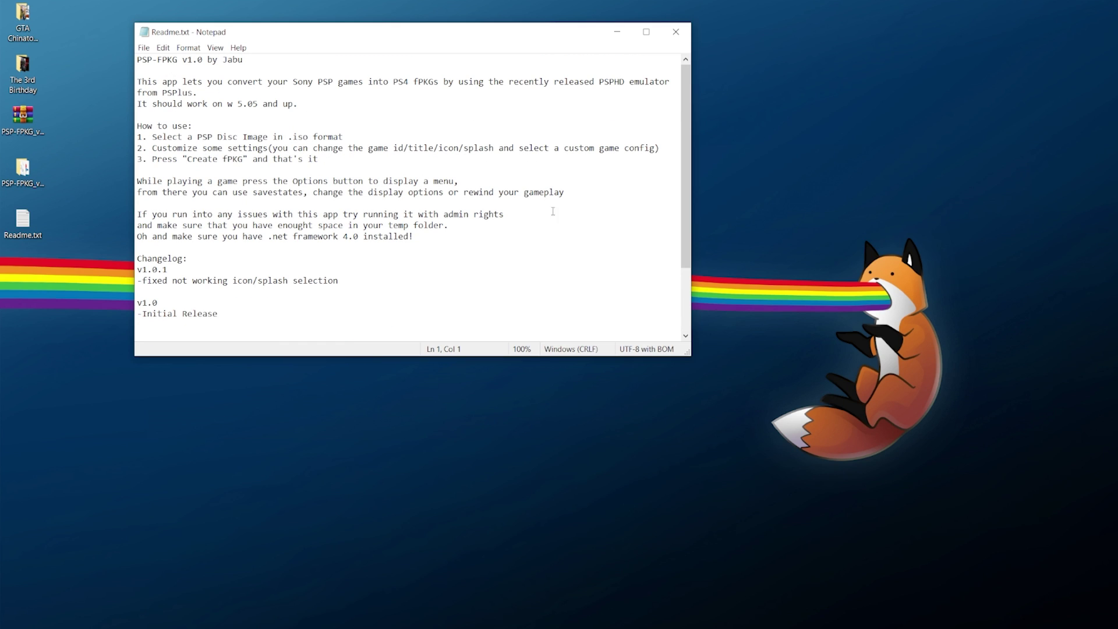
click(675, 31)
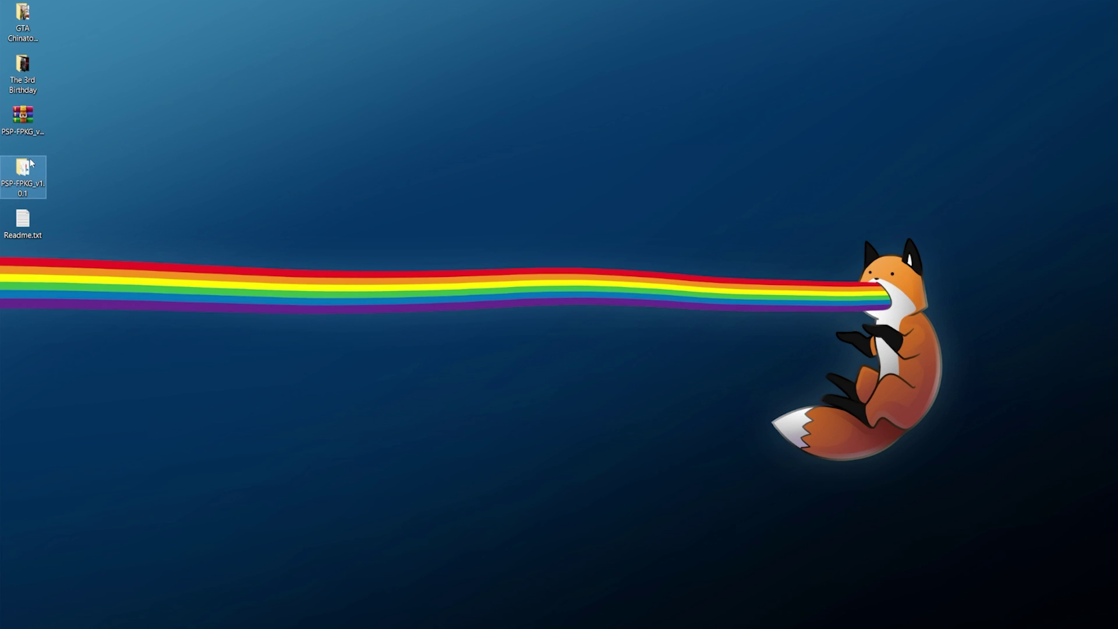
Launch PSP-FPKG.exe from the extracted PSP-FPKG_v1.0.1 folder and view its About information before returning to the general settings.
double_click(35, 177)
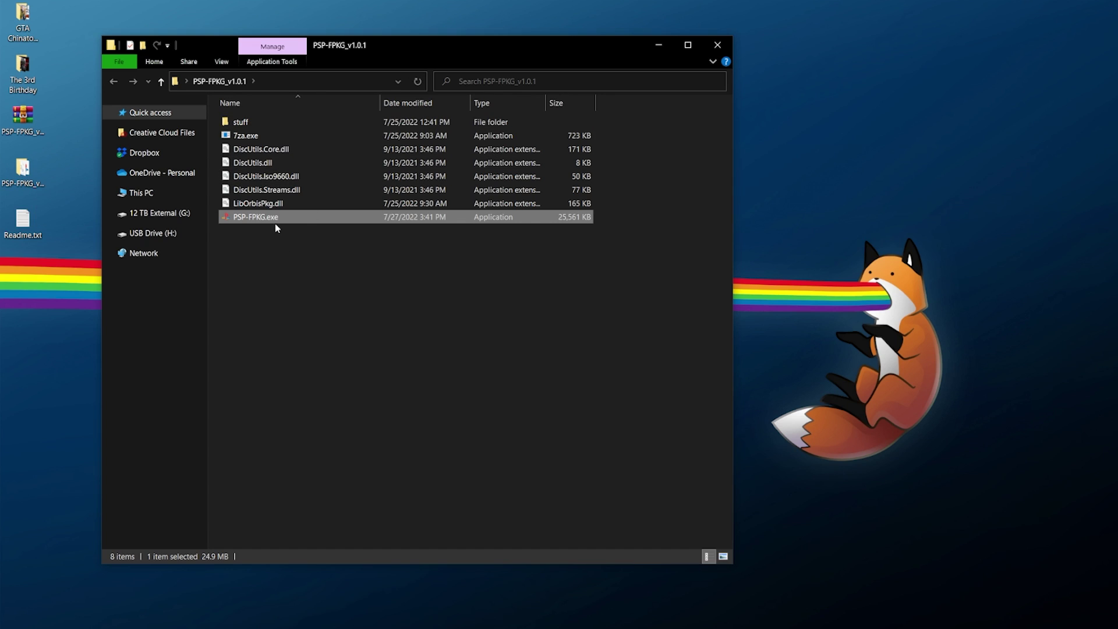
mouse_move(293, 222)
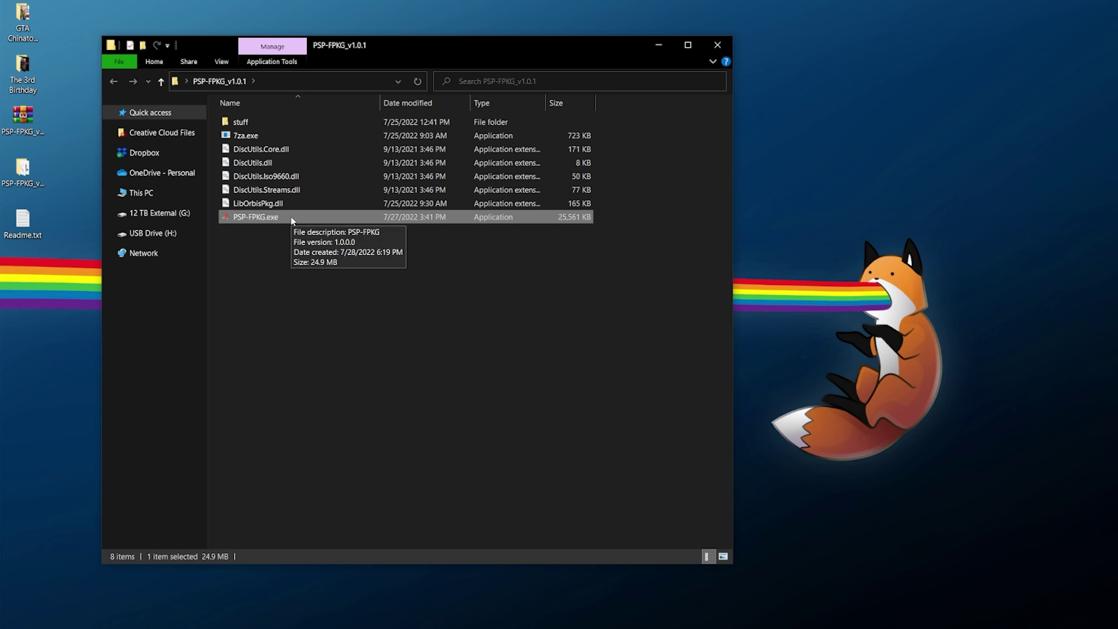
double_click(292, 218)
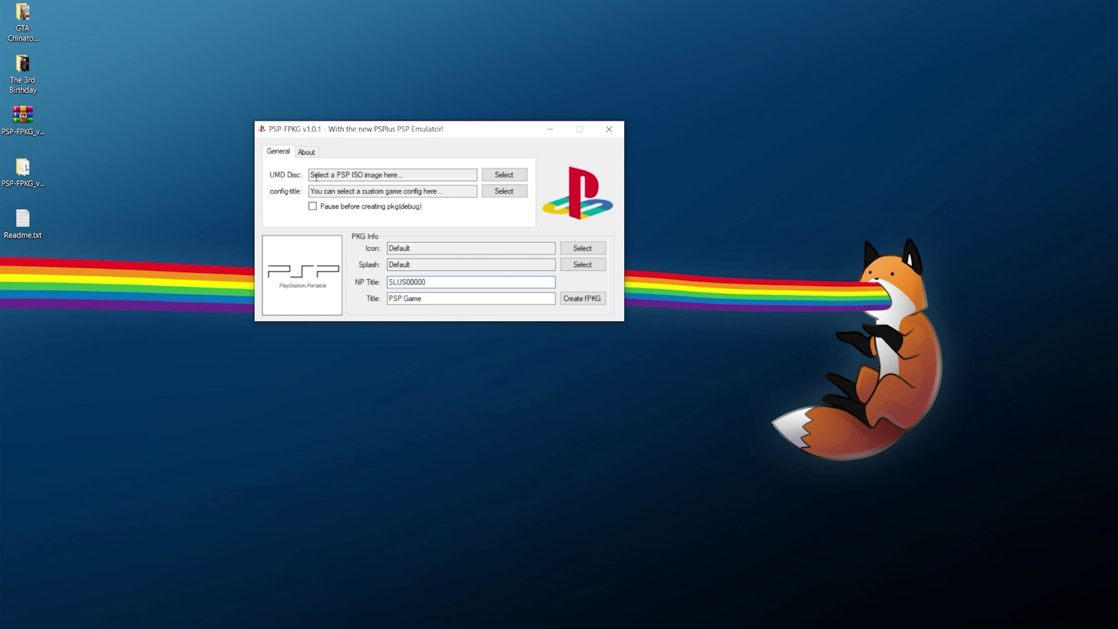
click(302, 152)
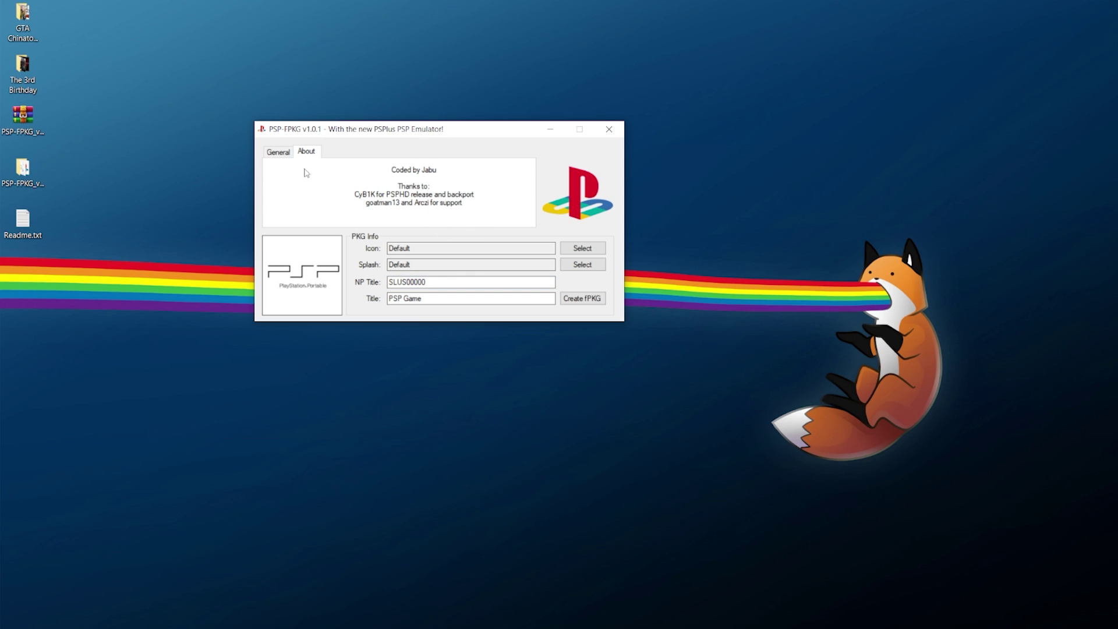
click(280, 155)
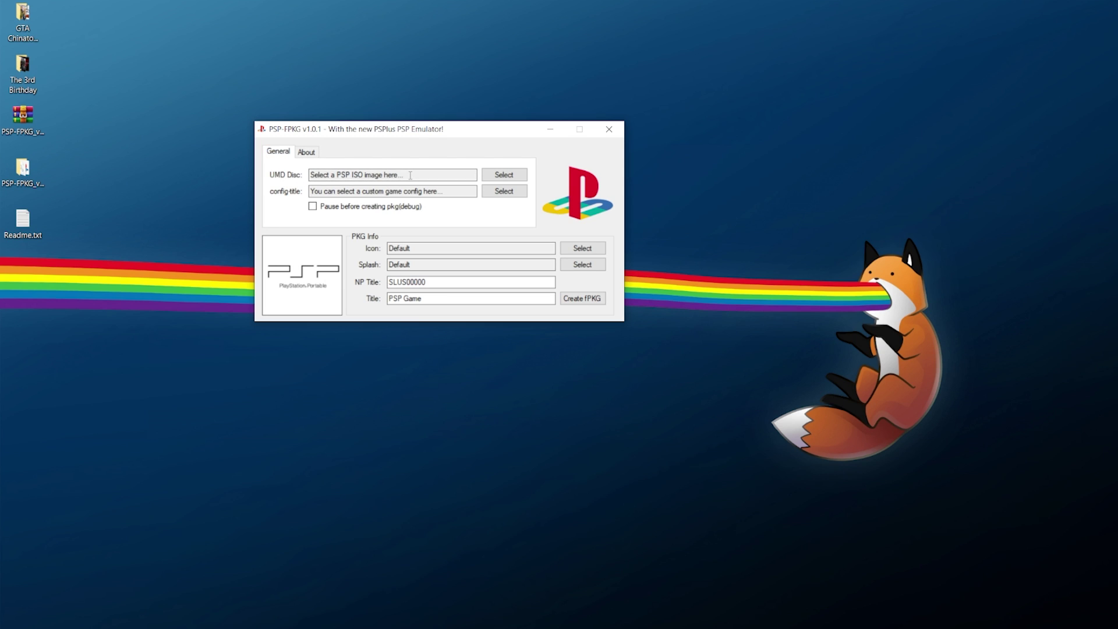
Load The 3rd Birthday.iso as the UMD disc and set thumb-1920-714391.jpg as the splash image.
click(508, 178)
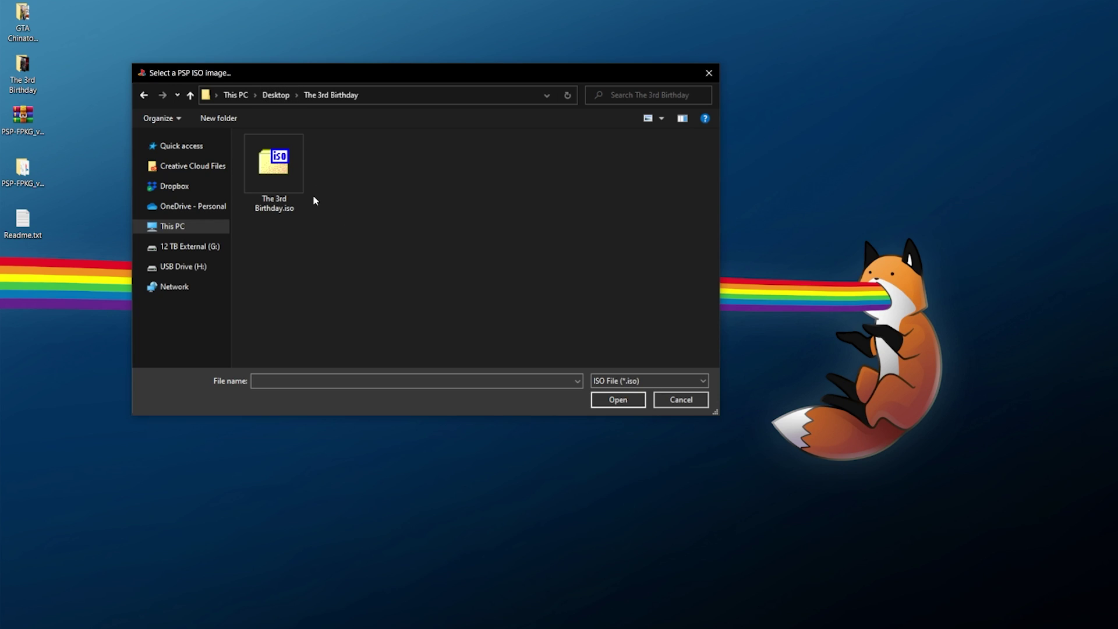
click(291, 169)
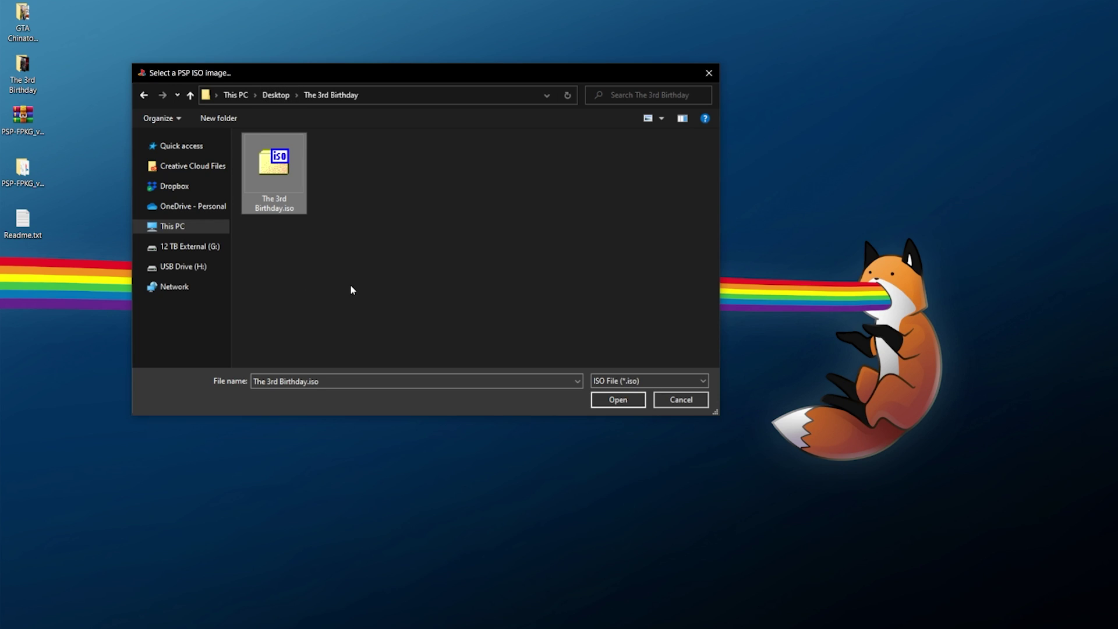
double_click(295, 174)
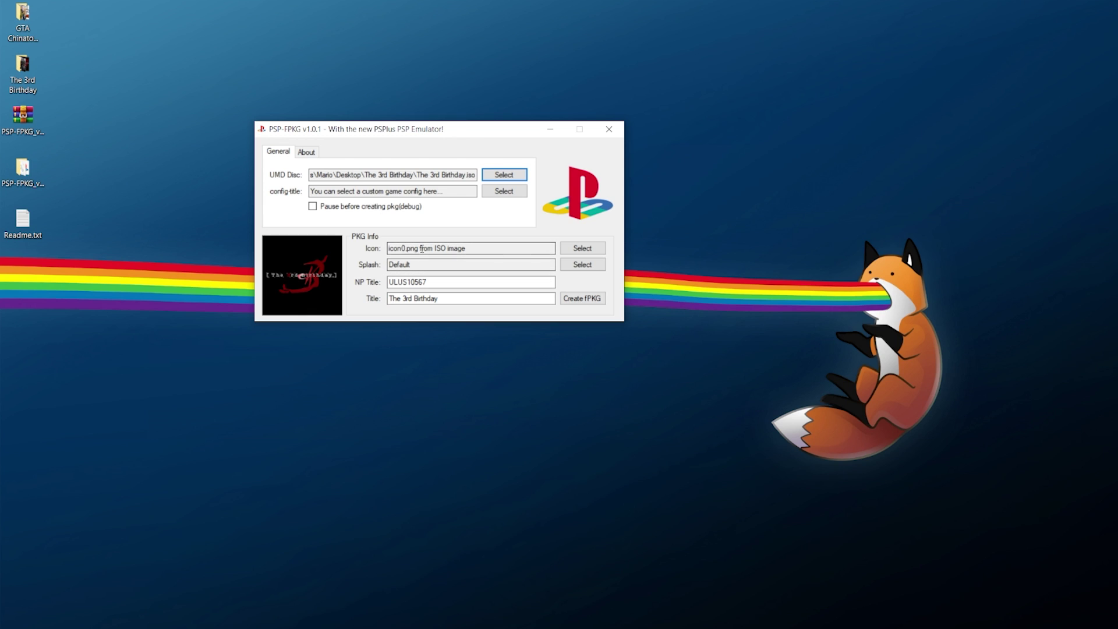
click(583, 265)
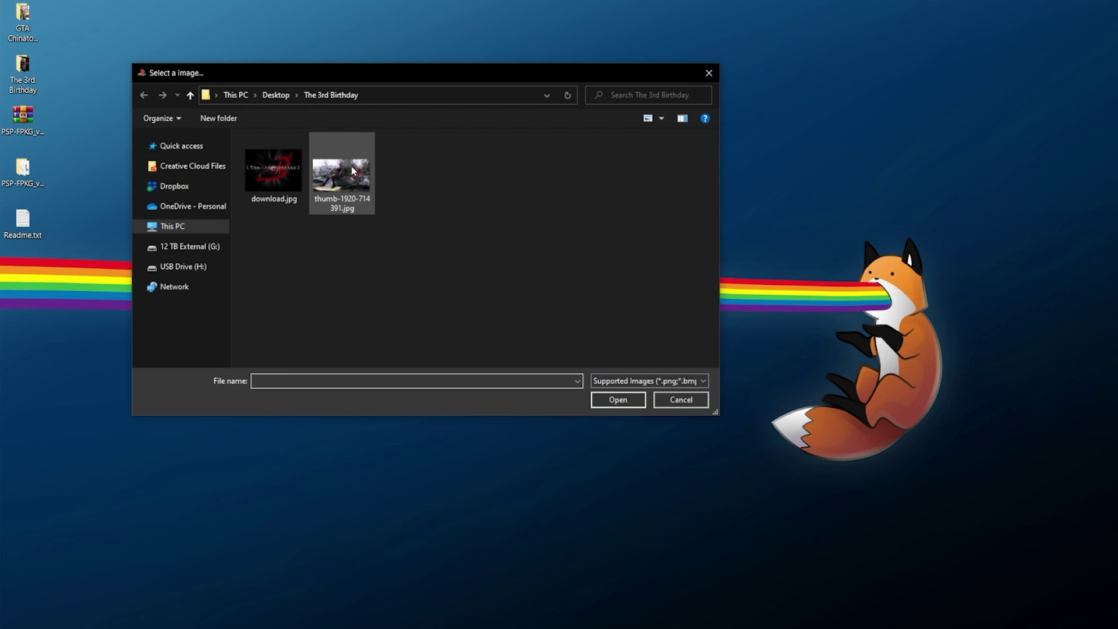
double_click(349, 178)
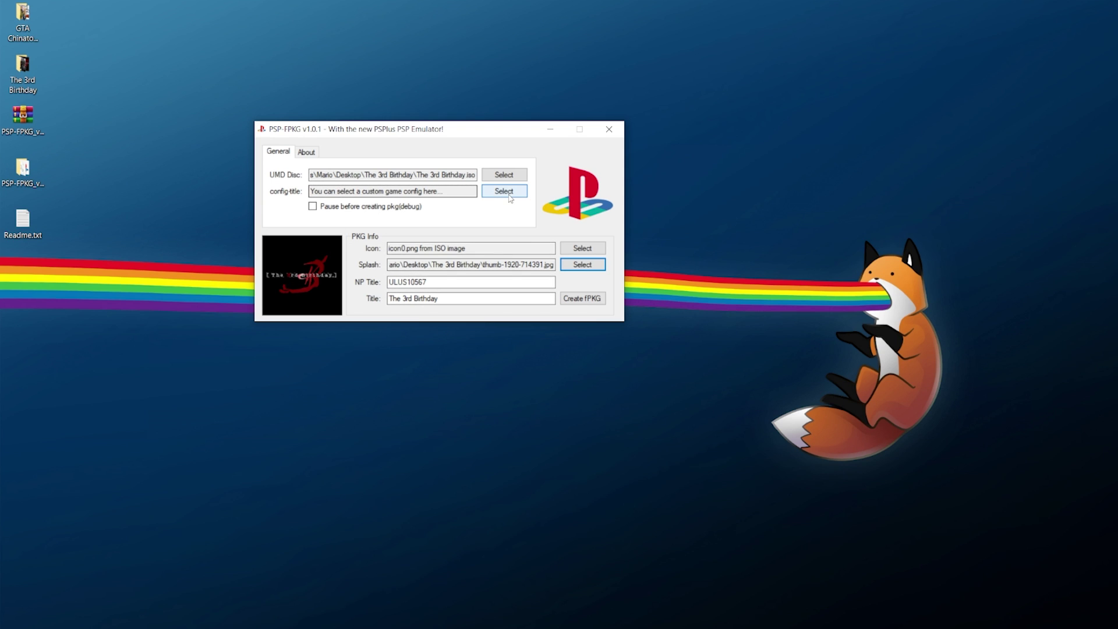
click(486, 191)
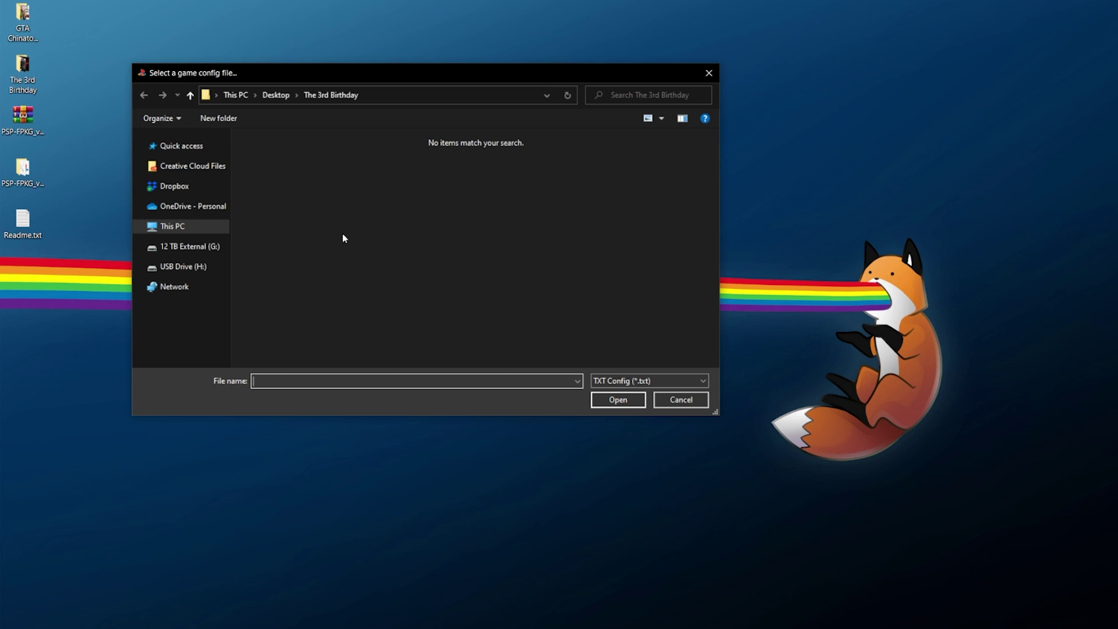
click(709, 74)
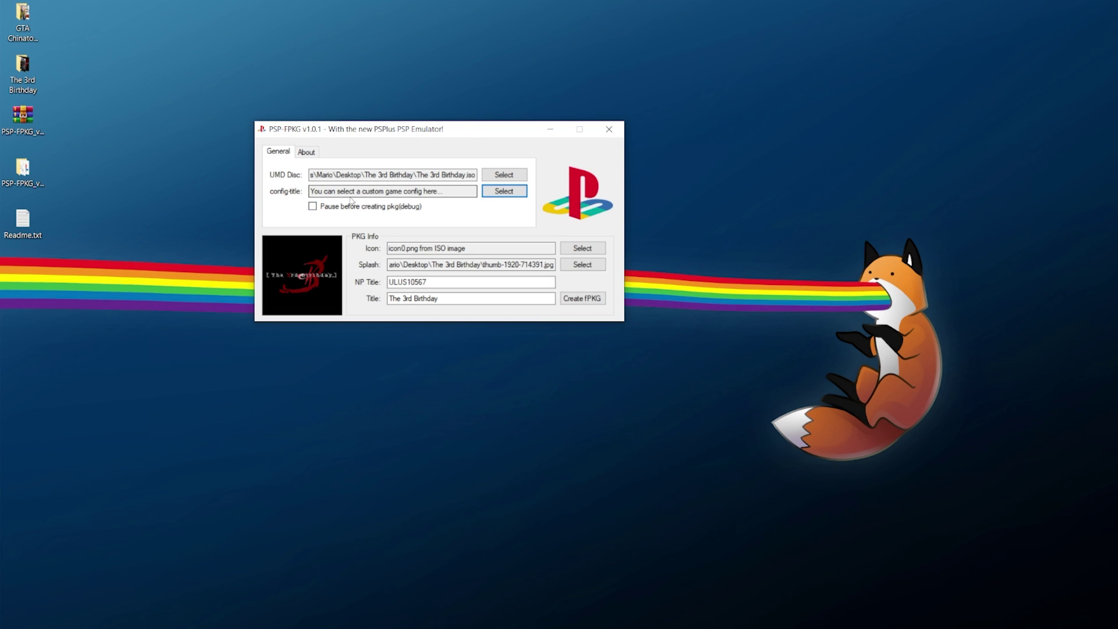
click(501, 192)
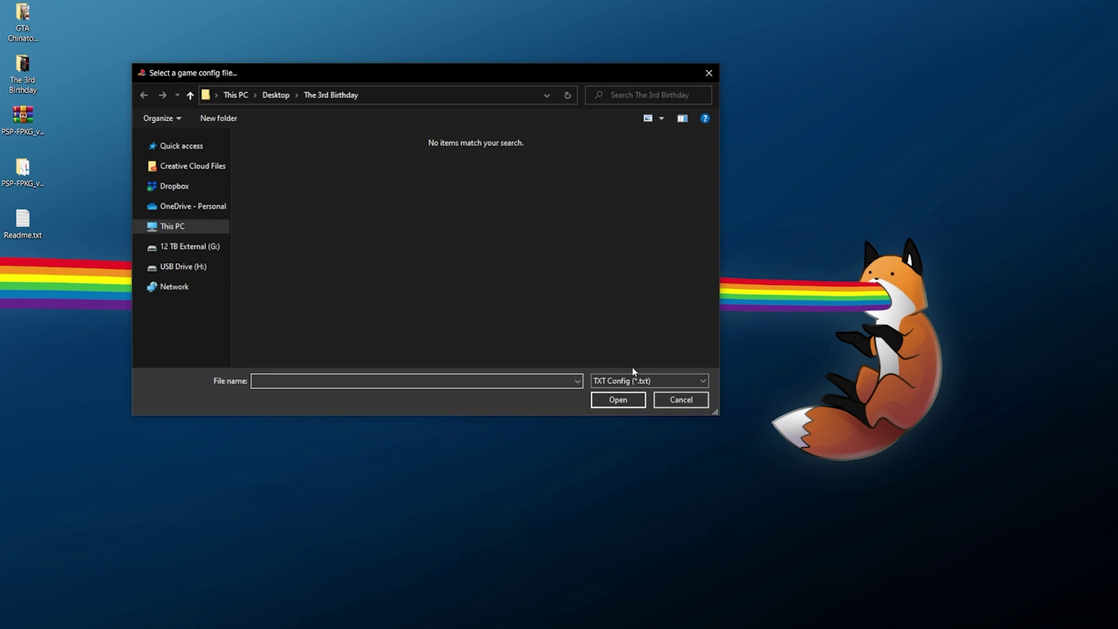
click(690, 400)
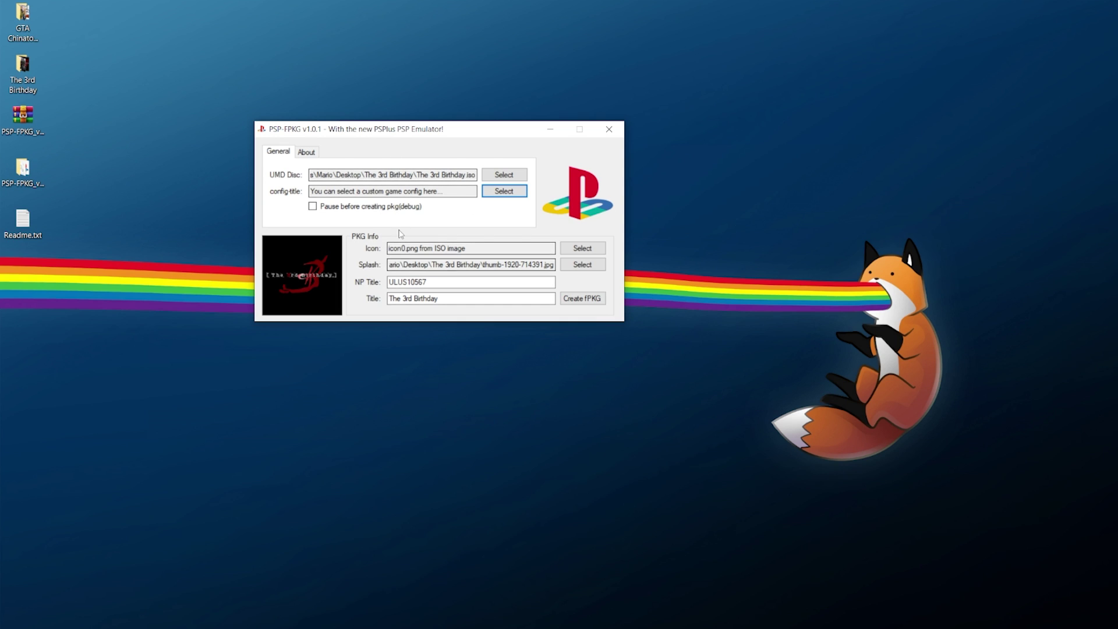
Create the fPKG for The 3rd Birthday, close the converter and select the generated .pkg file in the game's folder.
click(583, 302)
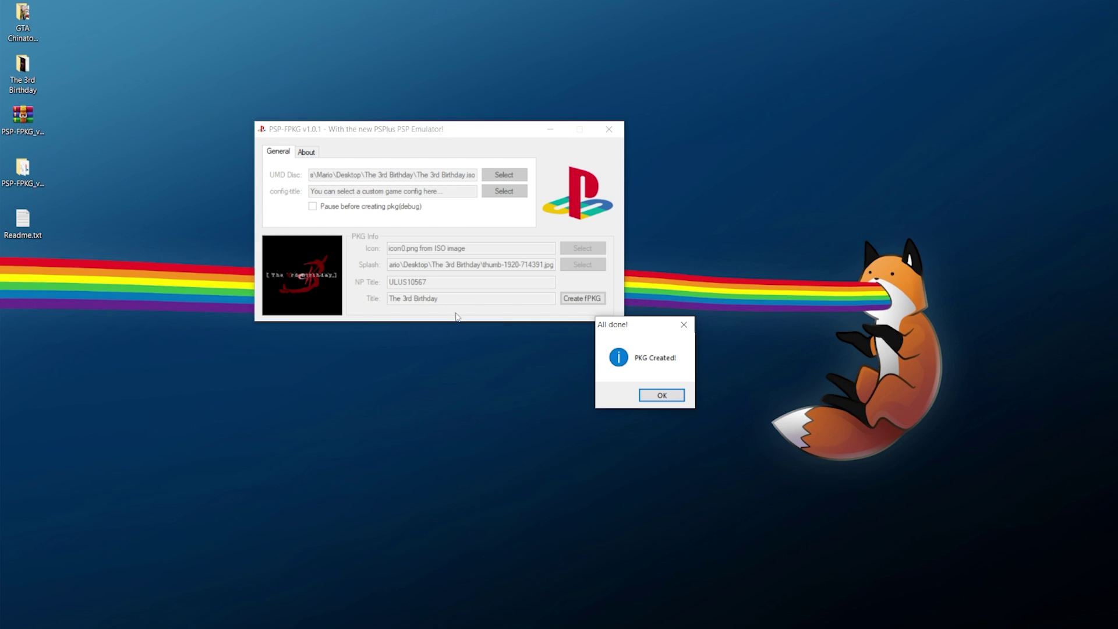
click(662, 395)
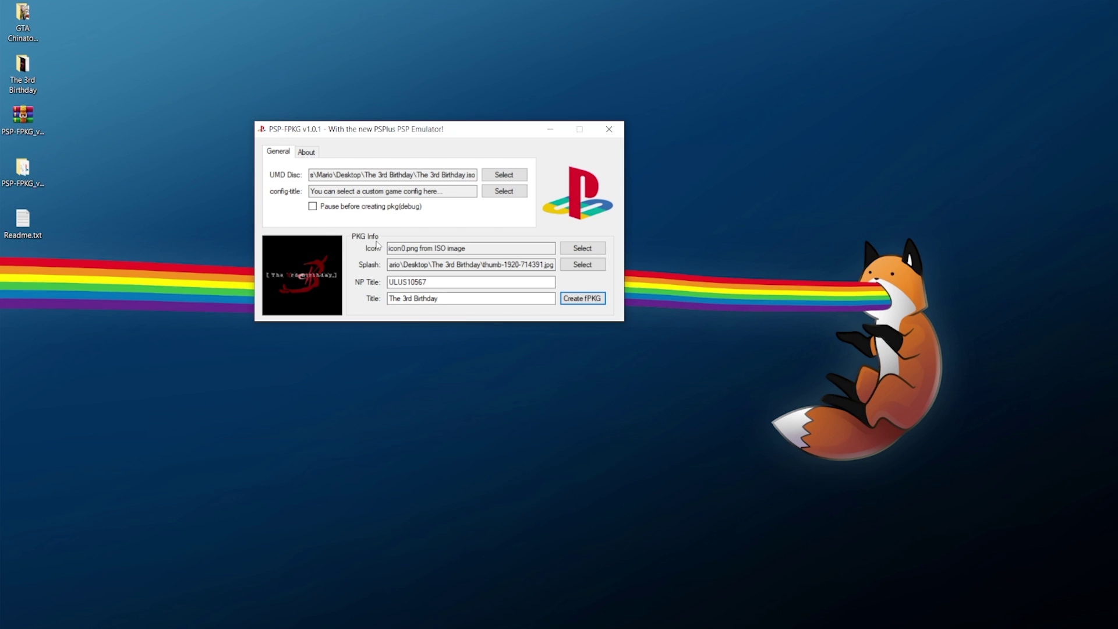
click(609, 129)
double_click(25, 84)
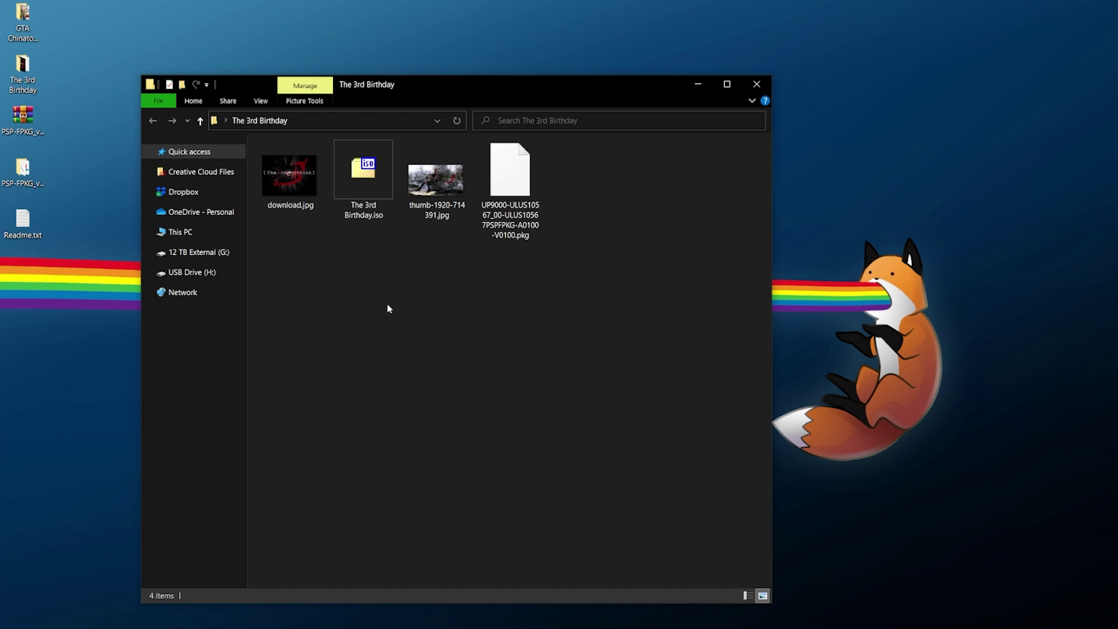
click(510, 180)
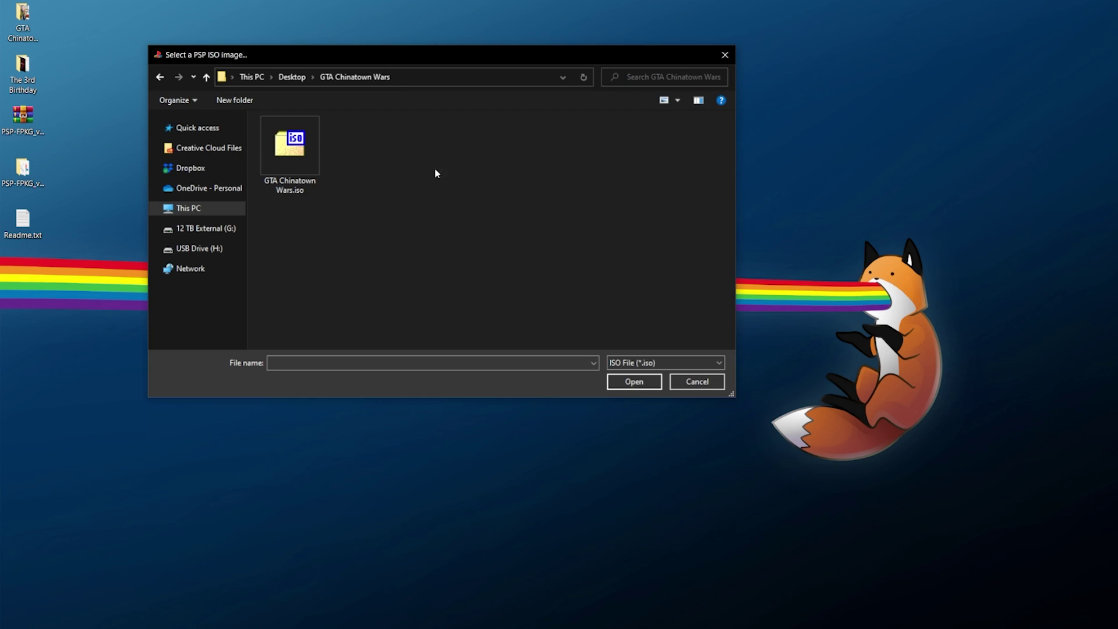
Load GTA Chinatown Wars.iso from the GTA Chinatown Wars folder as the UMD disc.
double_click(288, 143)
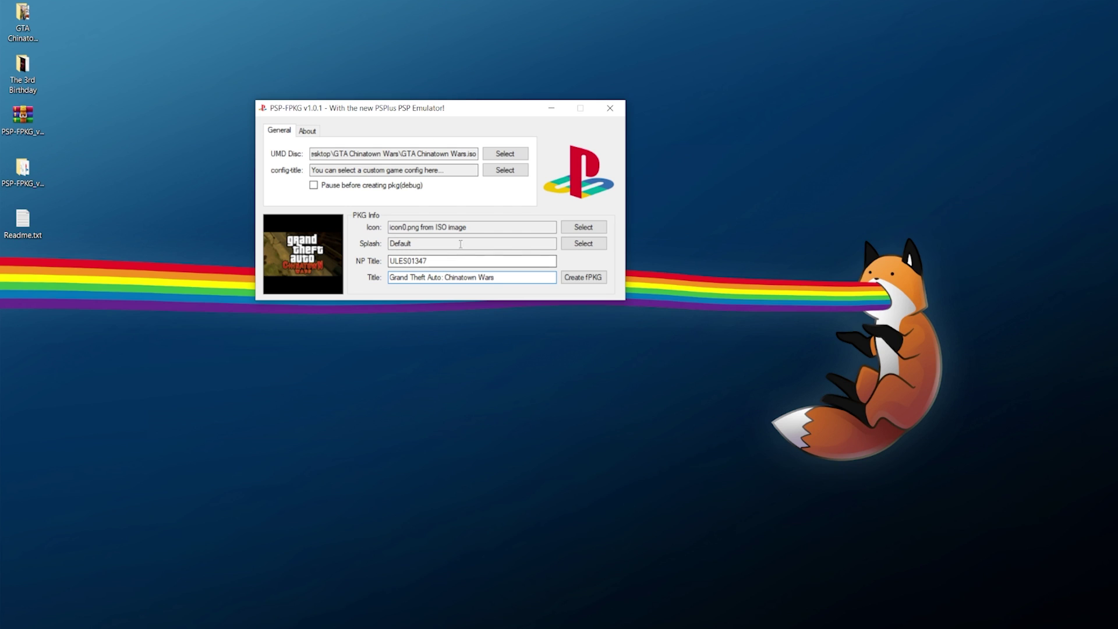
Set Grand_Theft_Auto_Chinatown_Wars_logo.png as the package icon and gta-chinatown-wars-2022.jpg as the splash image.
click(584, 227)
double_click(290, 162)
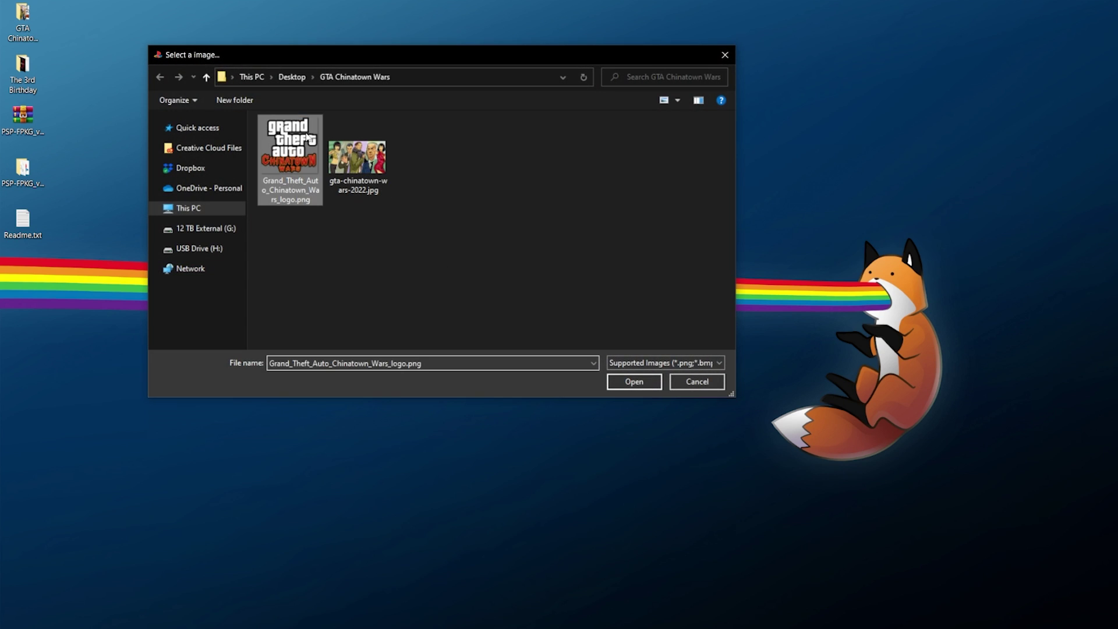
click(583, 244)
double_click(357, 153)
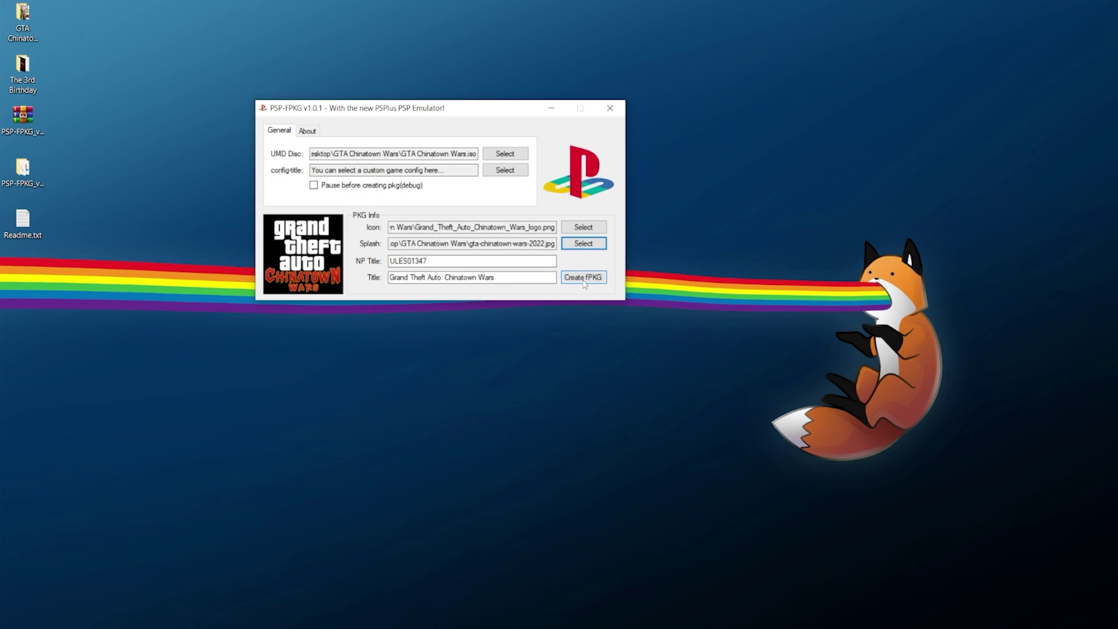
Create the fPKG for GTA Chinatown Wars, close the converter and select the generated .pkg file in the GTA Chinatown Wars folder.
click(584, 280)
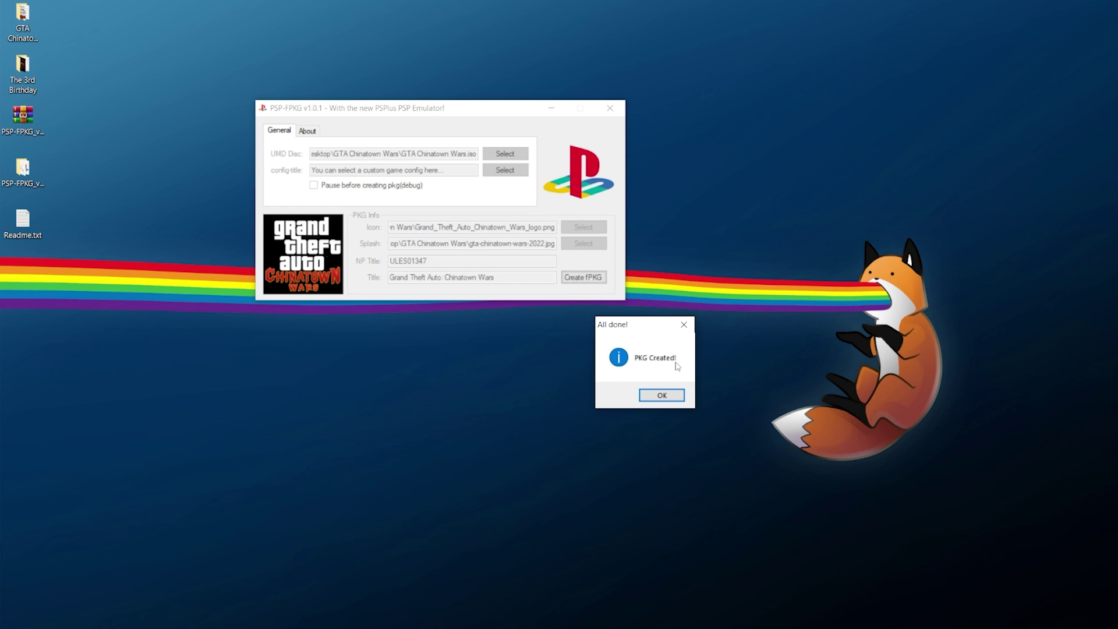
click(660, 397)
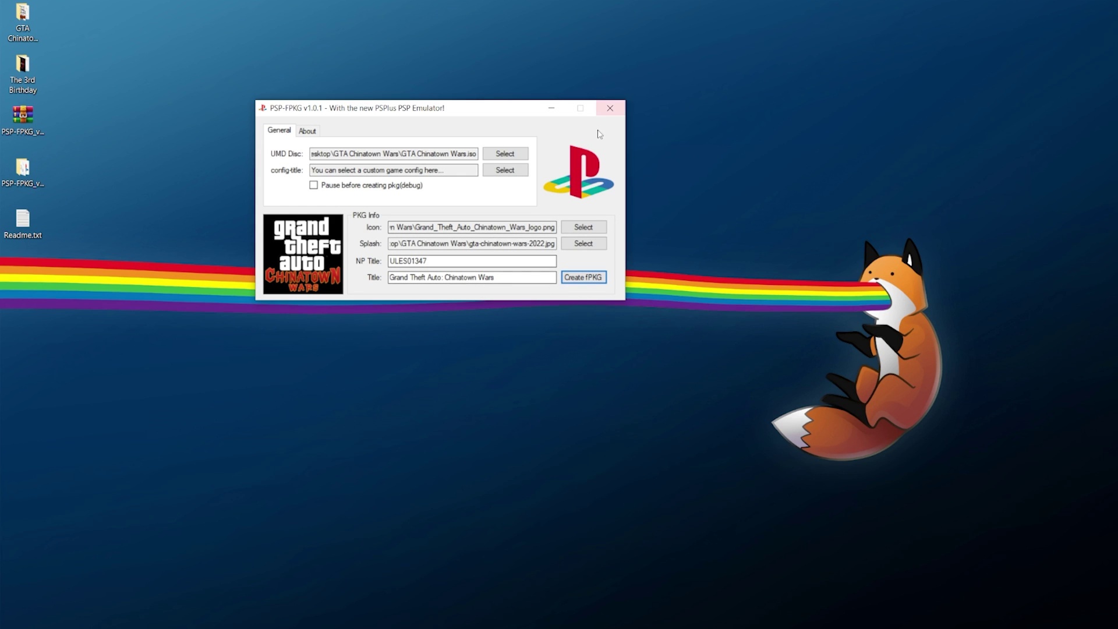
click(610, 109)
double_click(22, 20)
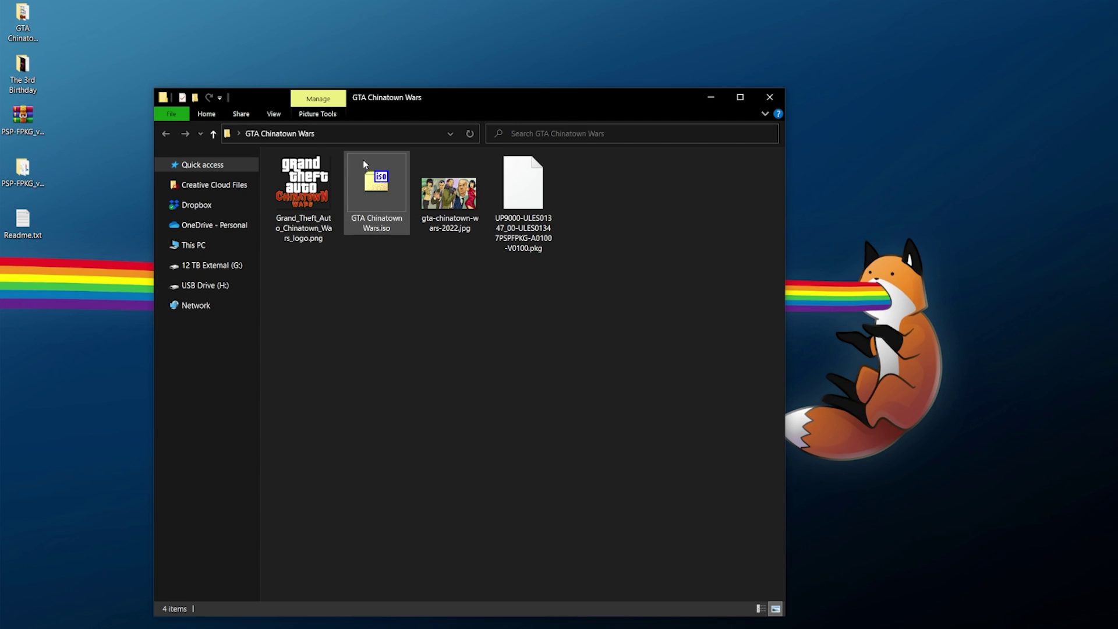
click(365, 199)
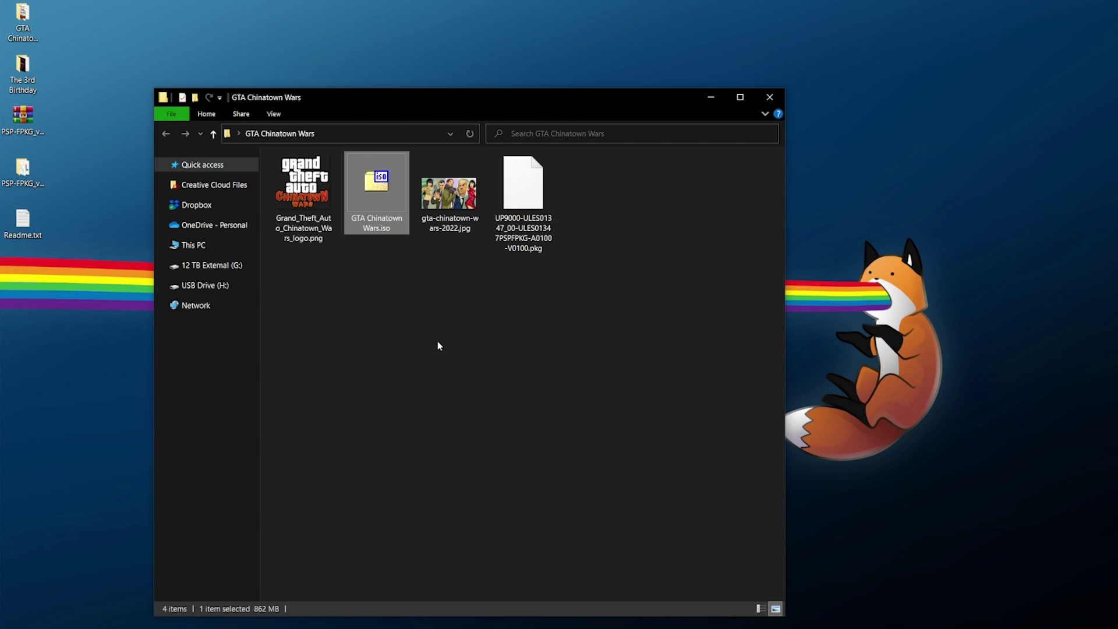
click(528, 222)
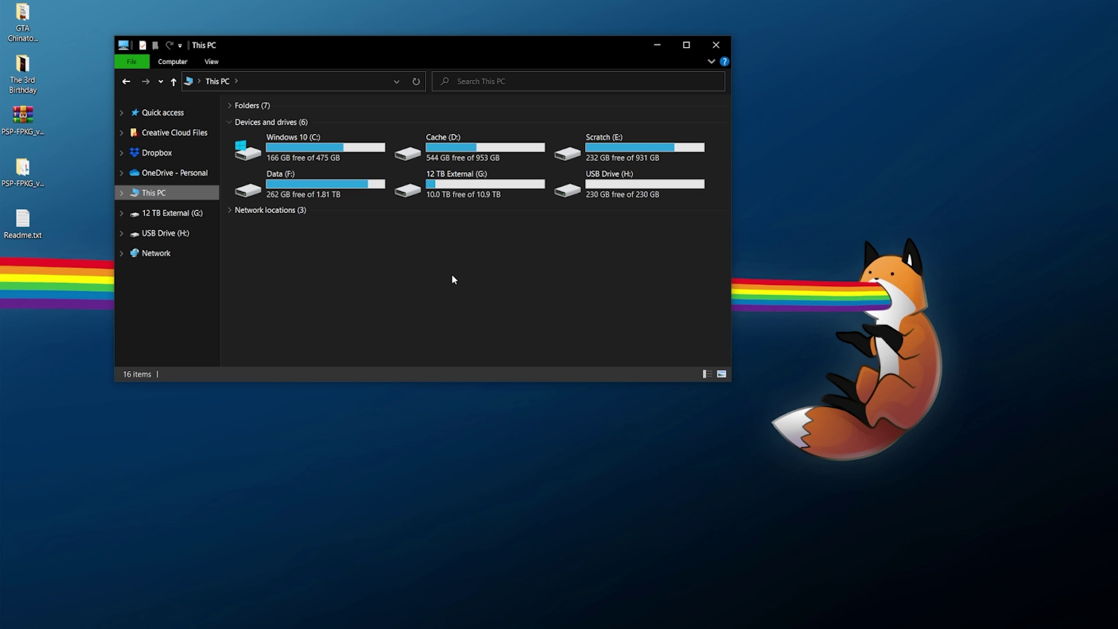
Check the file system of USB Drive (H:) in its properties, then close them.
click(588, 183)
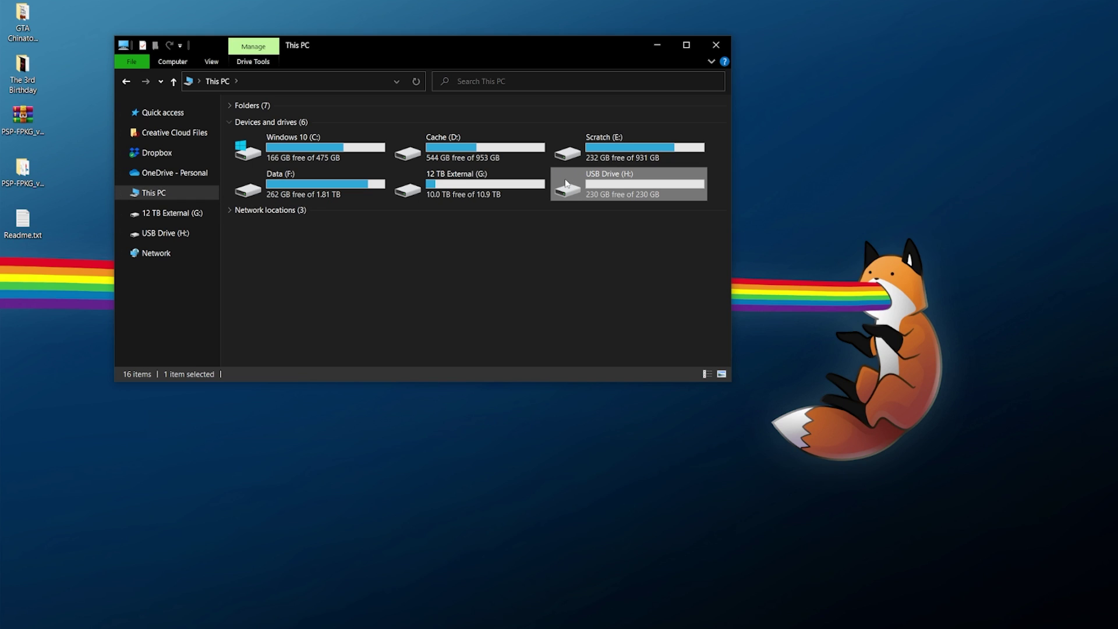
right_click(565, 184)
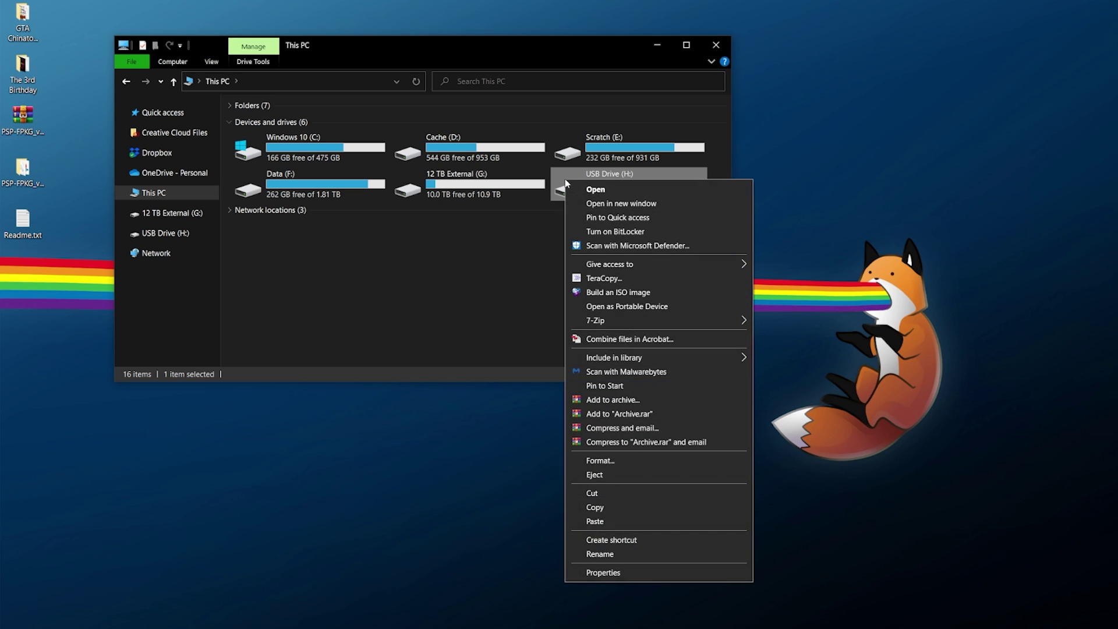
click(603, 575)
drag(815, 235, 427, 145)
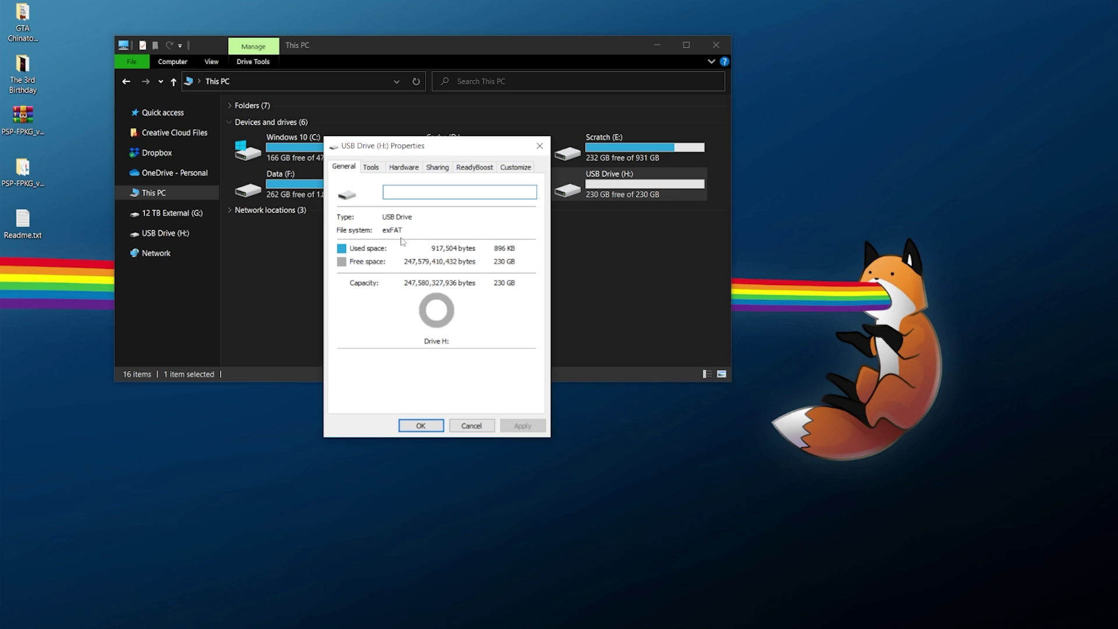
click(539, 147)
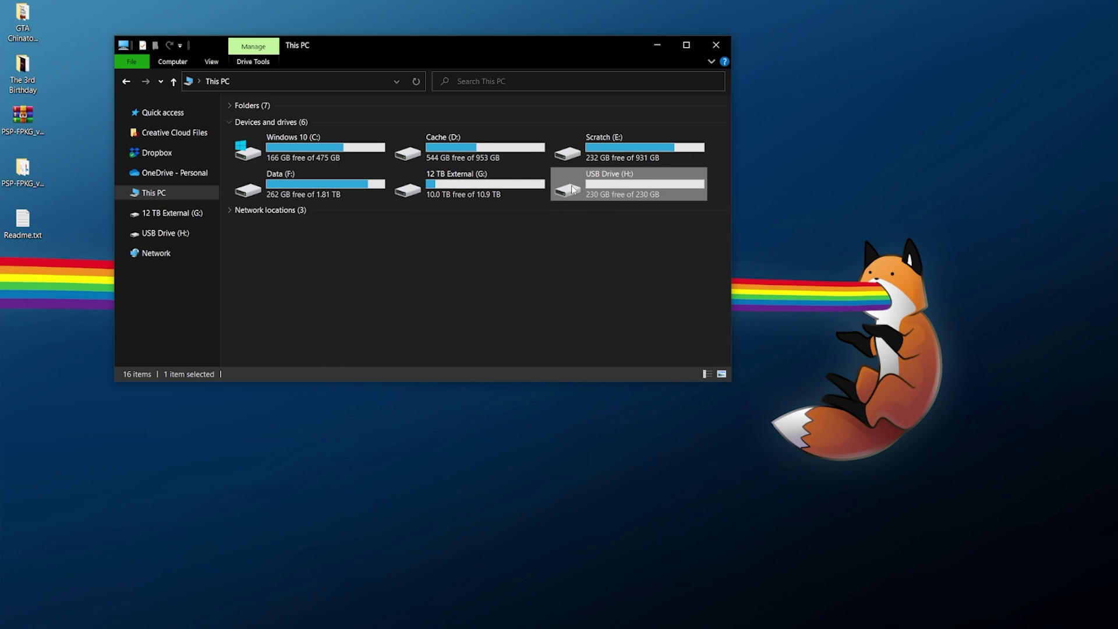
right_click(573, 190)
click(637, 478)
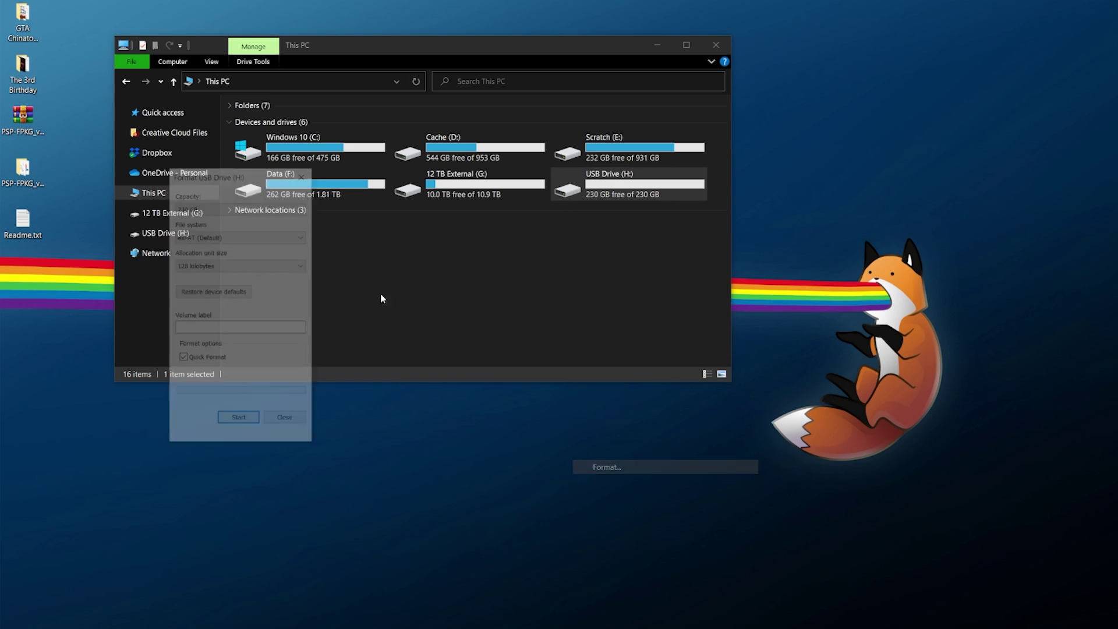
click(206, 245)
click(250, 265)
click(278, 273)
click(237, 421)
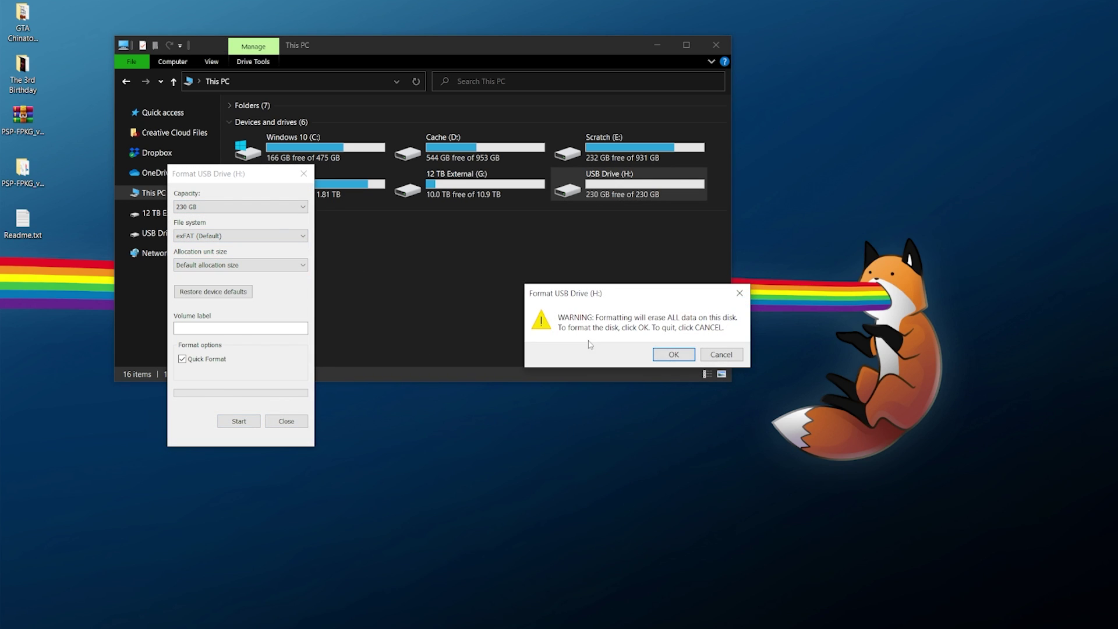
click(667, 355)
click(720, 353)
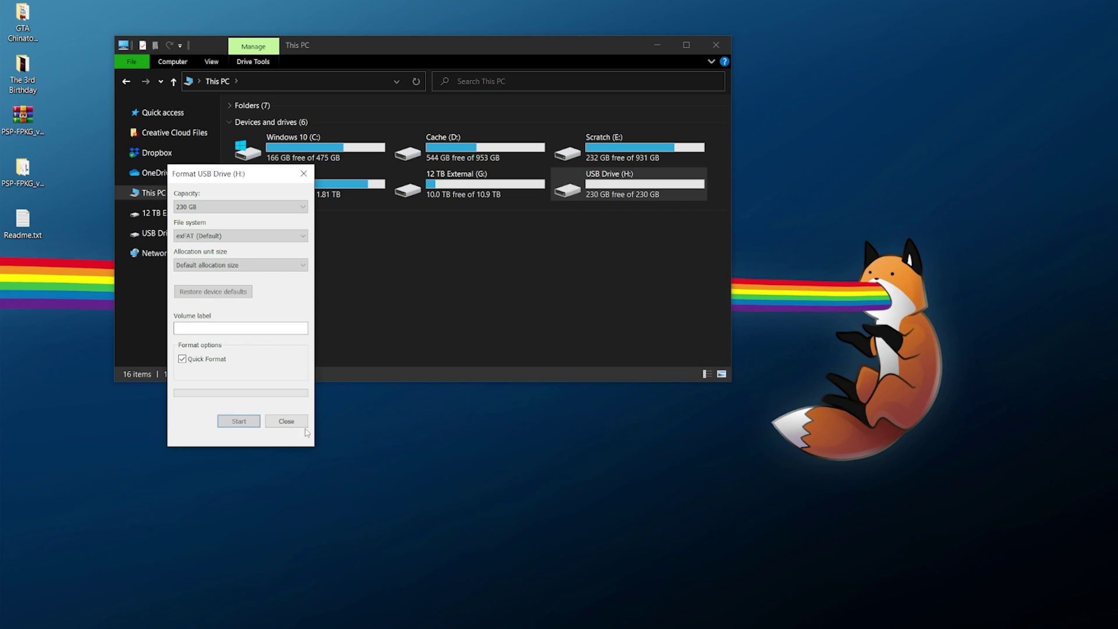
click(286, 421)
Copy the .pkg file from the GTA Chinatown Wars folder to the root of USB Drive (H:).
double_click(597, 191)
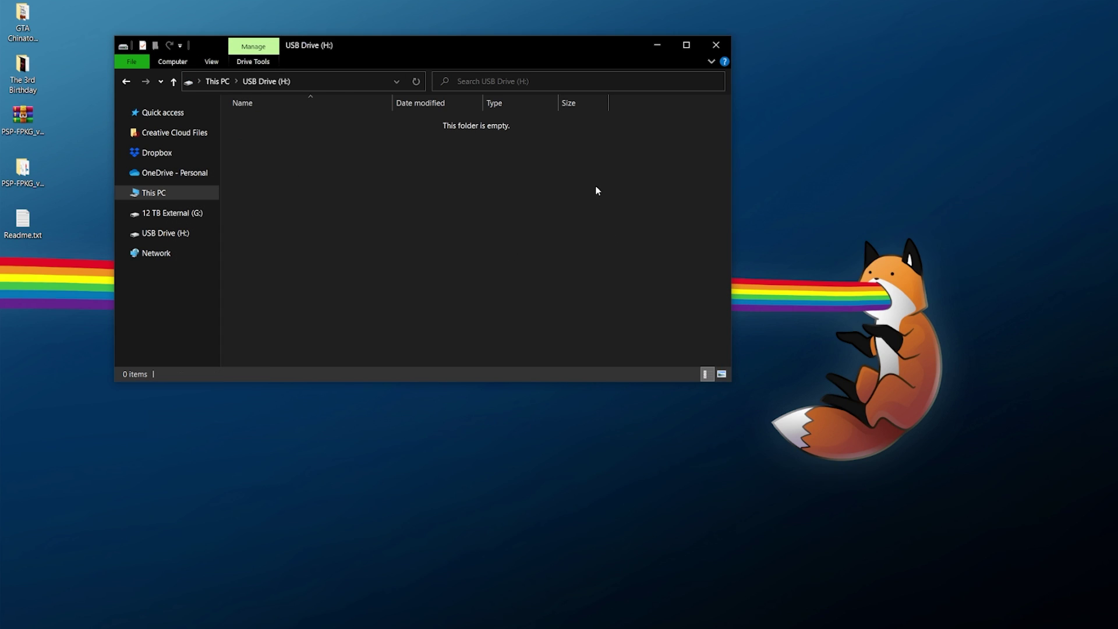
double_click(38, 37)
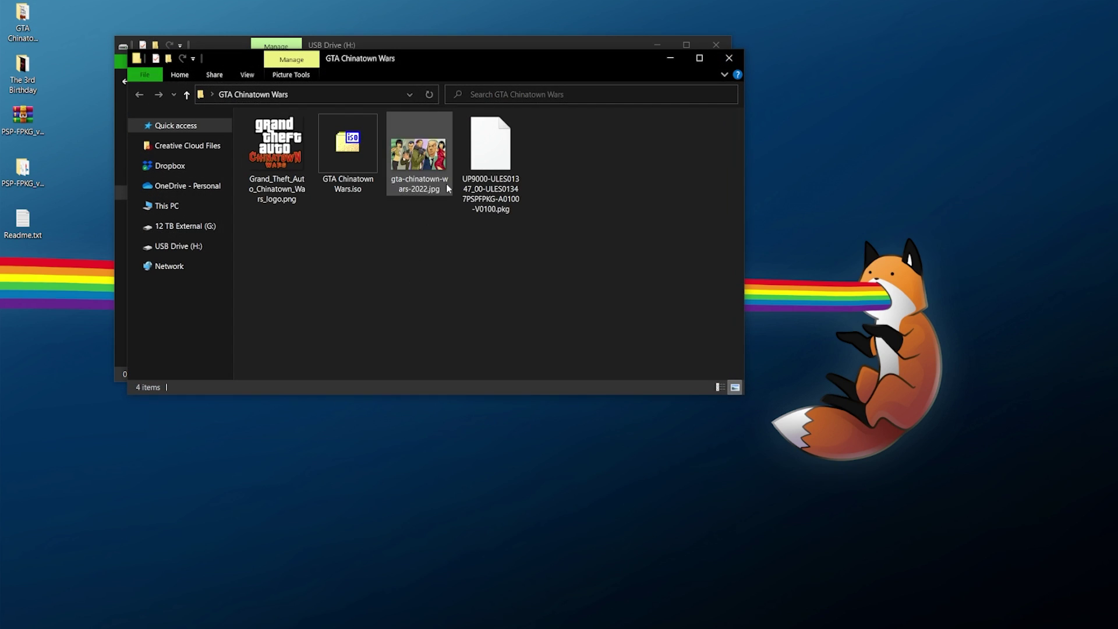
right_click(492, 157)
click(556, 444)
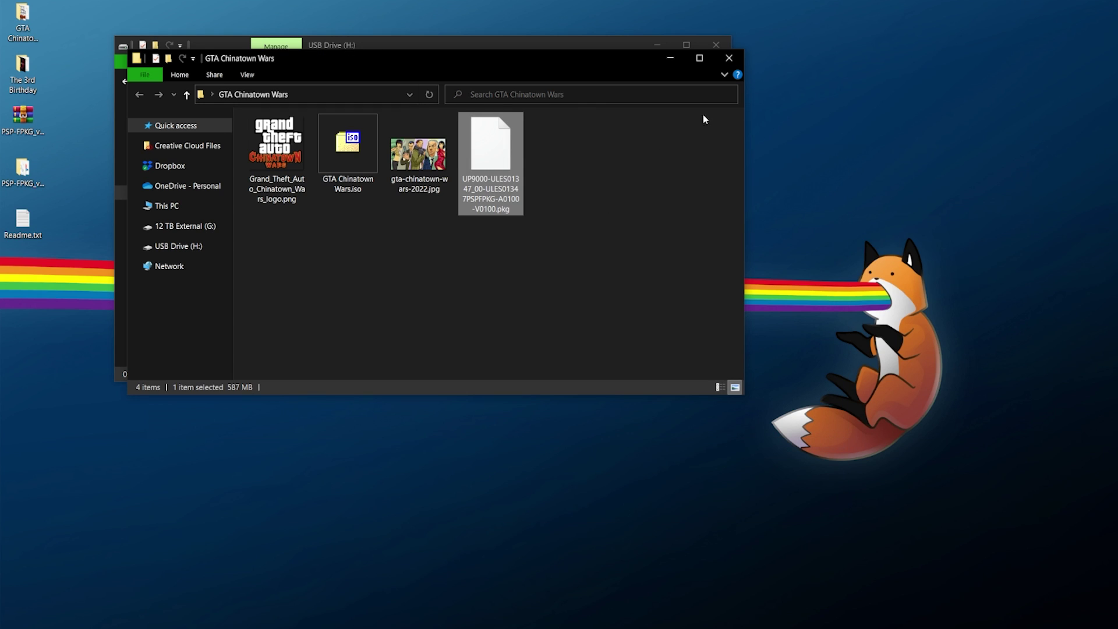
click(728, 57)
right_click(398, 199)
click(428, 286)
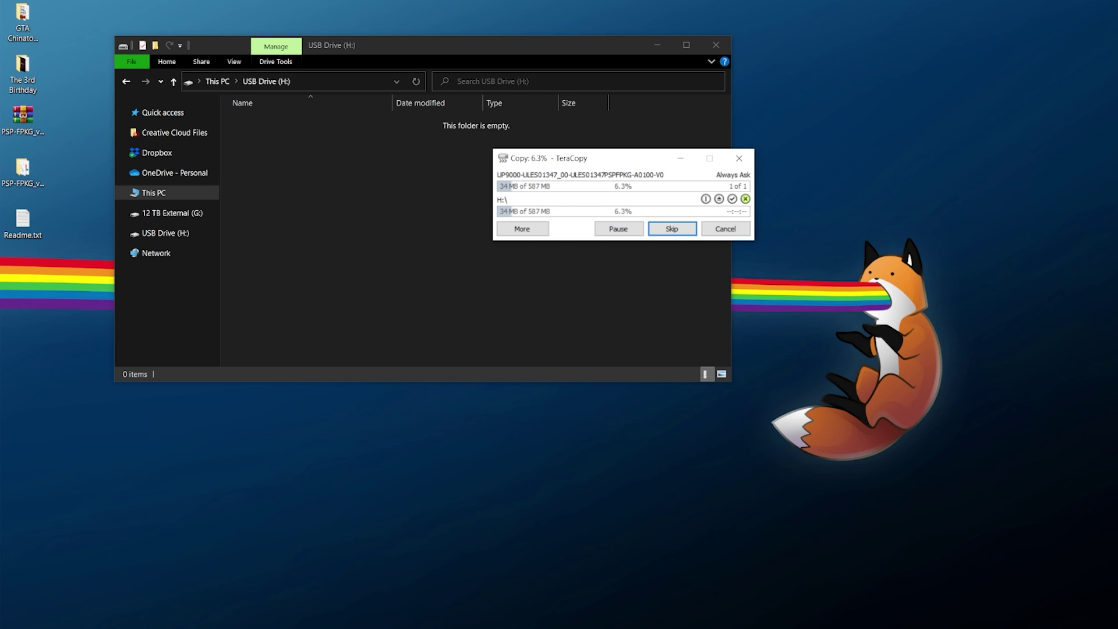
Copy the .pkg file from The 3rd Birthday folder to the root of USB Drive (H:).
double_click(19, 90)
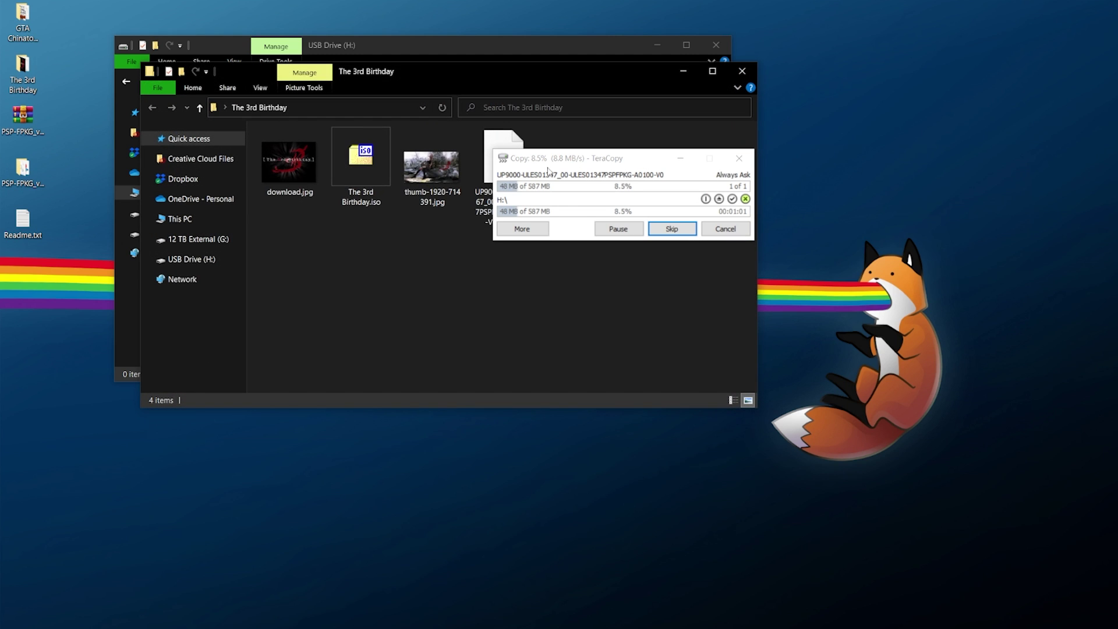
drag(556, 158, 510, 272)
click(513, 189)
right_click(514, 189)
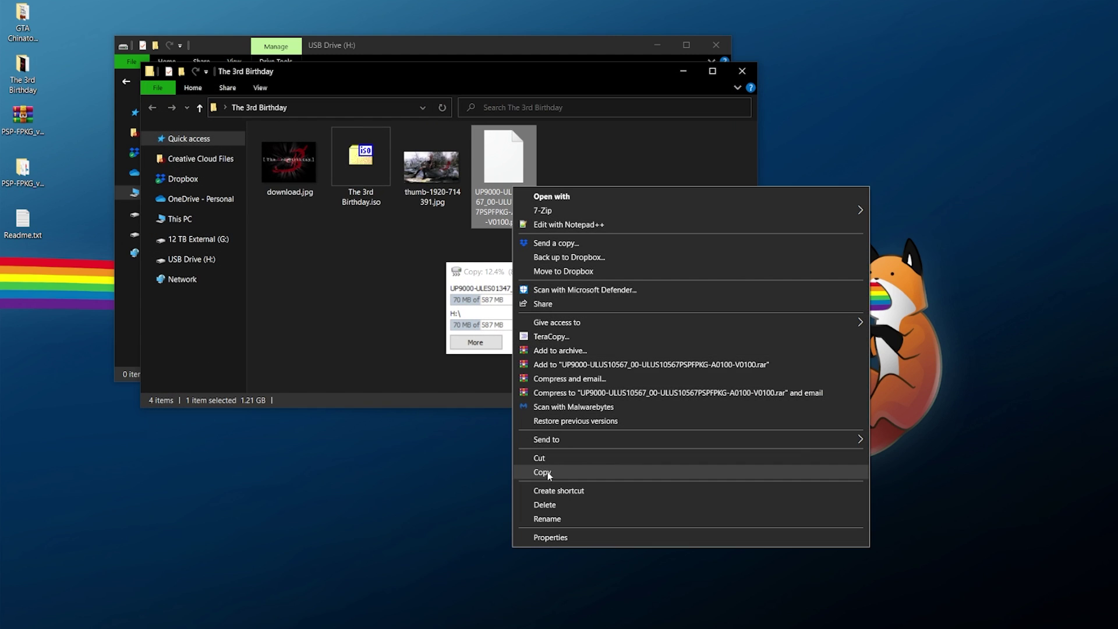
click(542, 472)
click(742, 70)
right_click(298, 164)
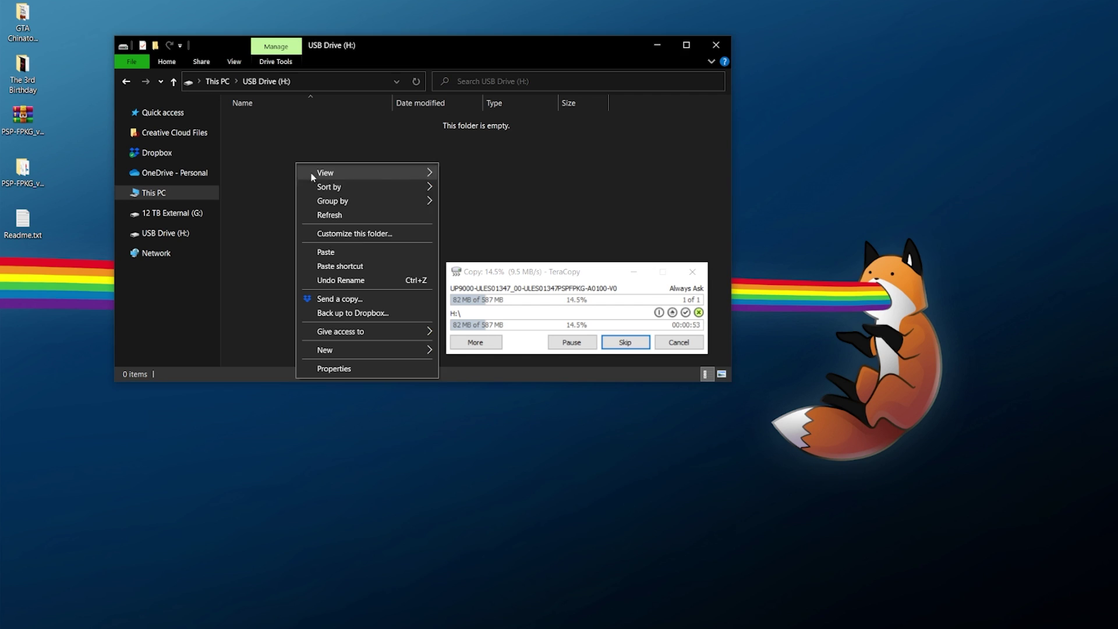
click(342, 254)
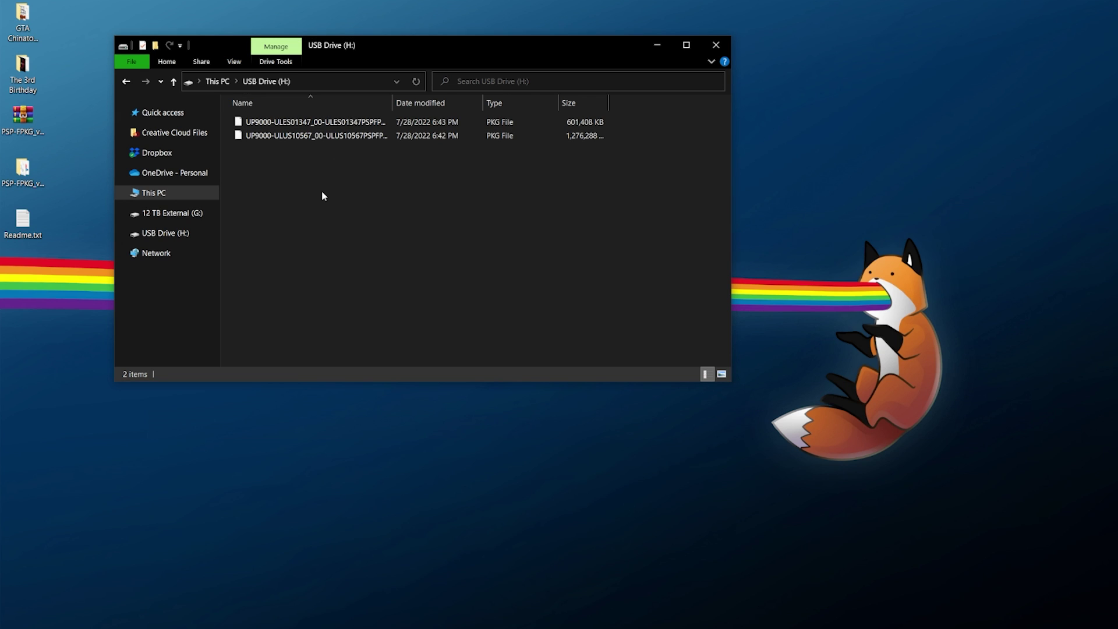
Return to This PC and eject USB Drive (H:).
click(217, 81)
right_click(576, 181)
click(618, 463)
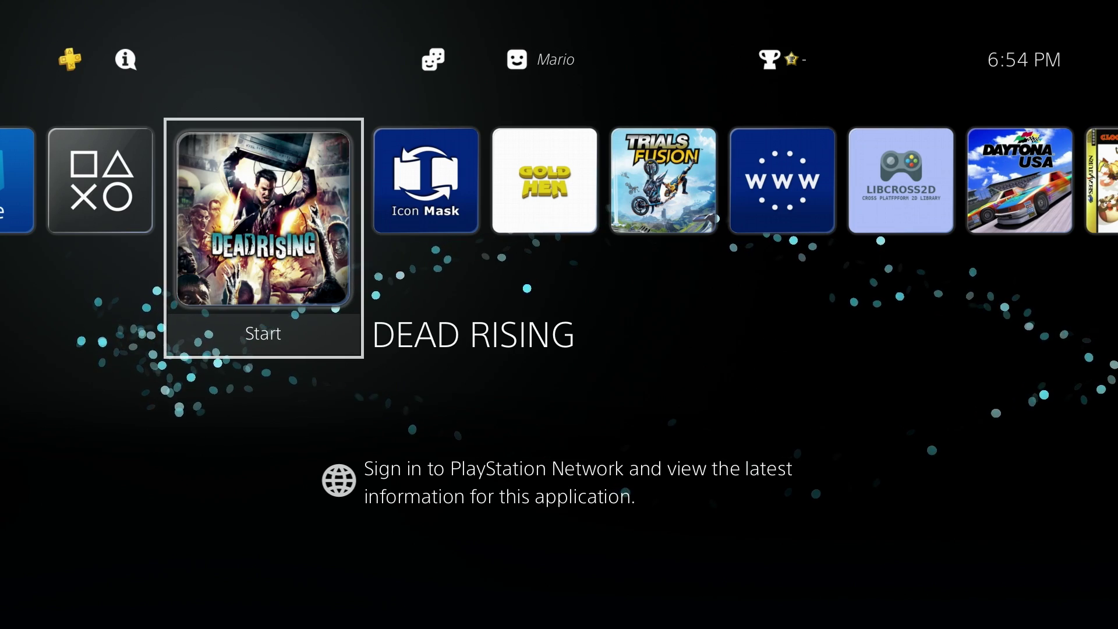
Switch to the PS4 and open the Package Installer within GoldHEN in Settings.
key(Up)
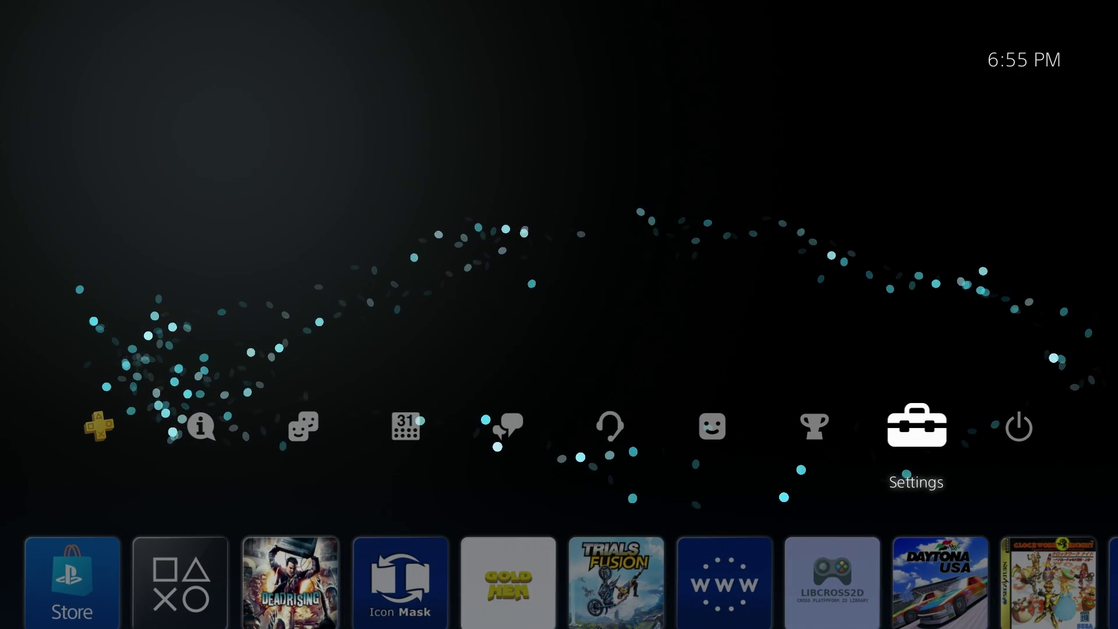
key(Return)
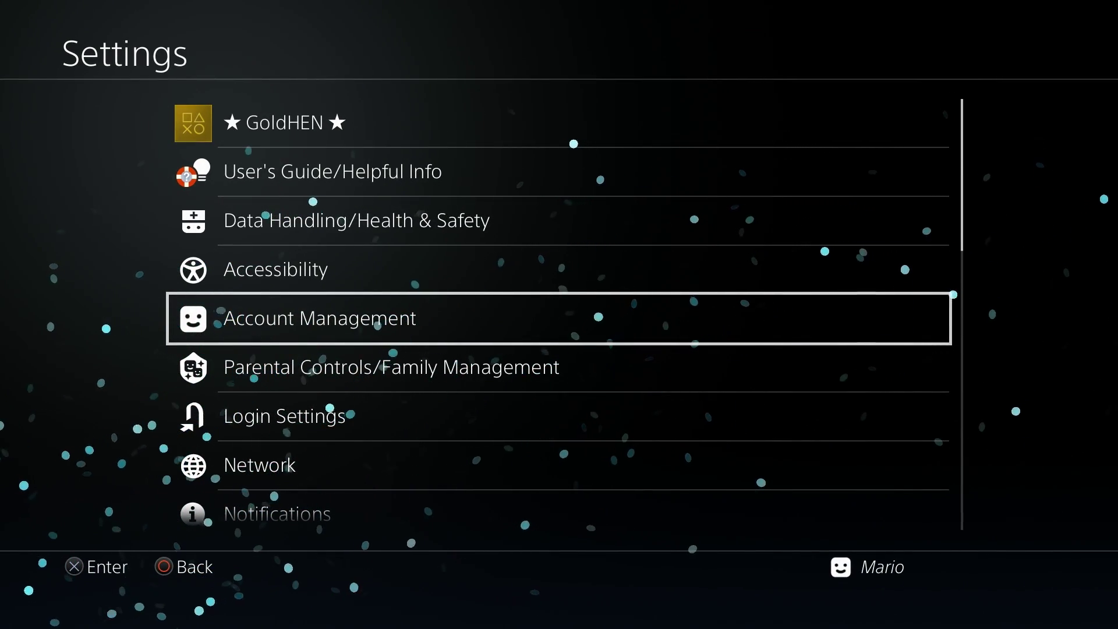
key(Up)
key(Up)
key(Up)
key(Up)
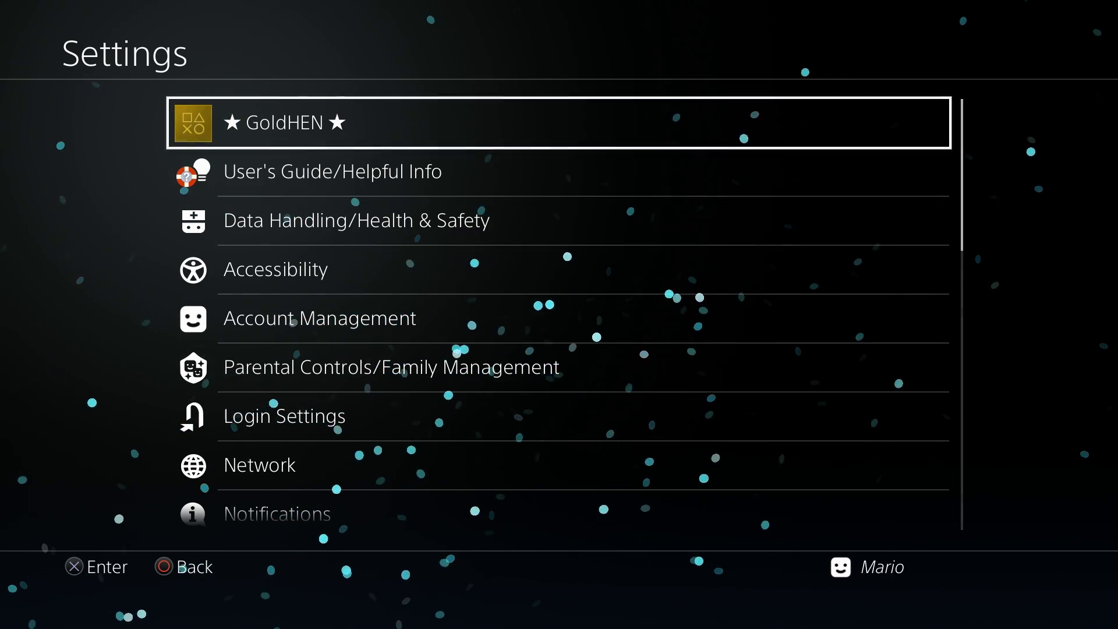
key(Return)
key(Down)
key(Down)
key(Return)
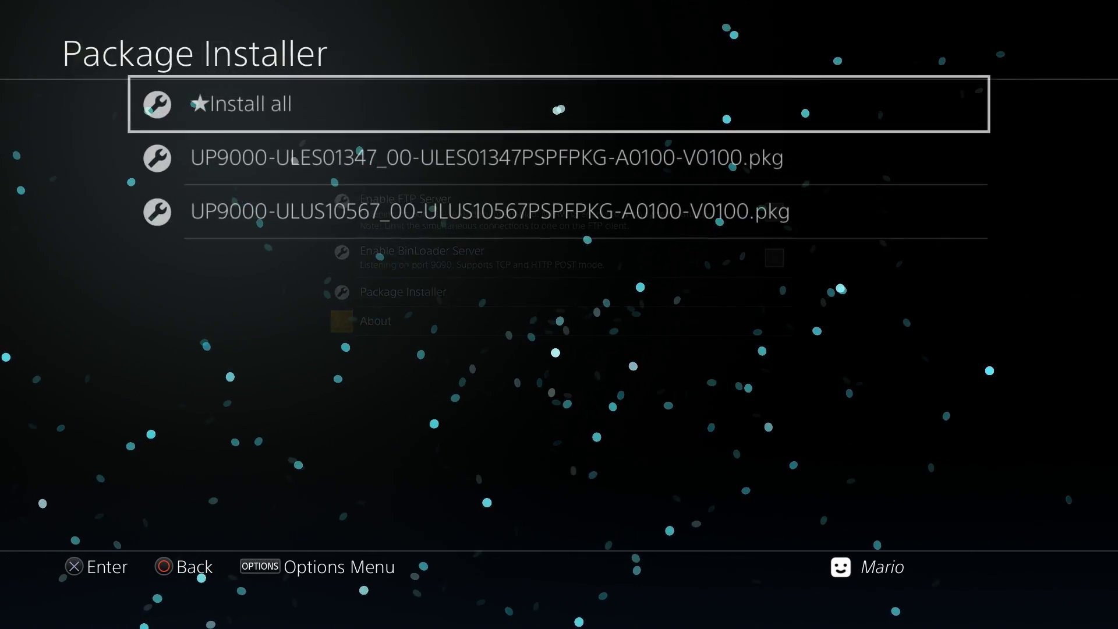
Install all packages listed in the Package Installer and return to the PS4 home screen.
key(Down)
key(Down)
key(Up)
key(Up)
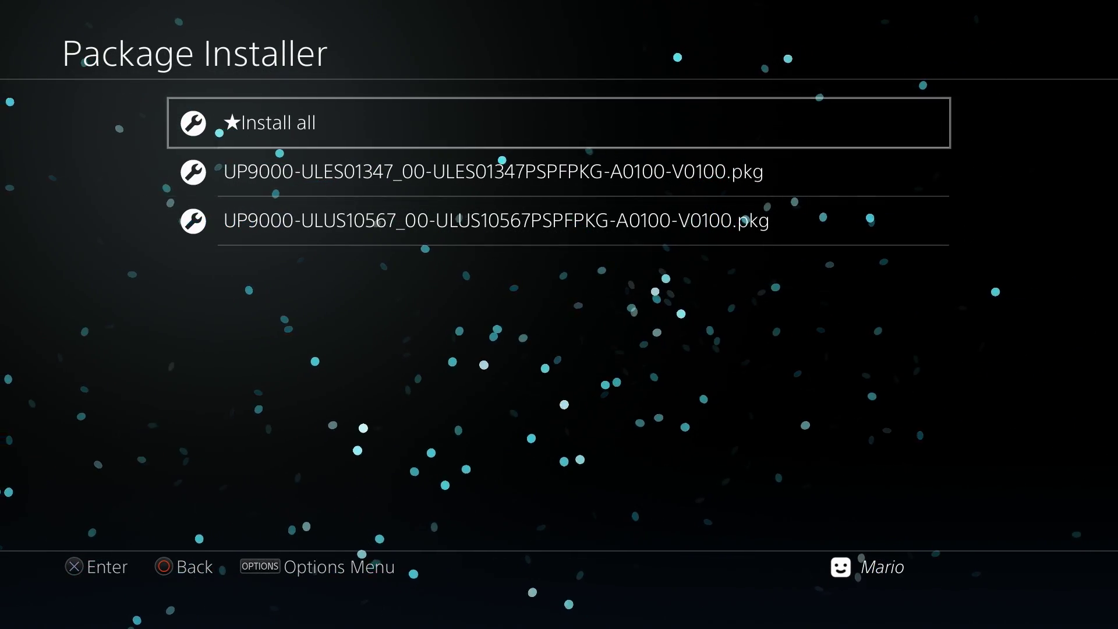
key(Return)
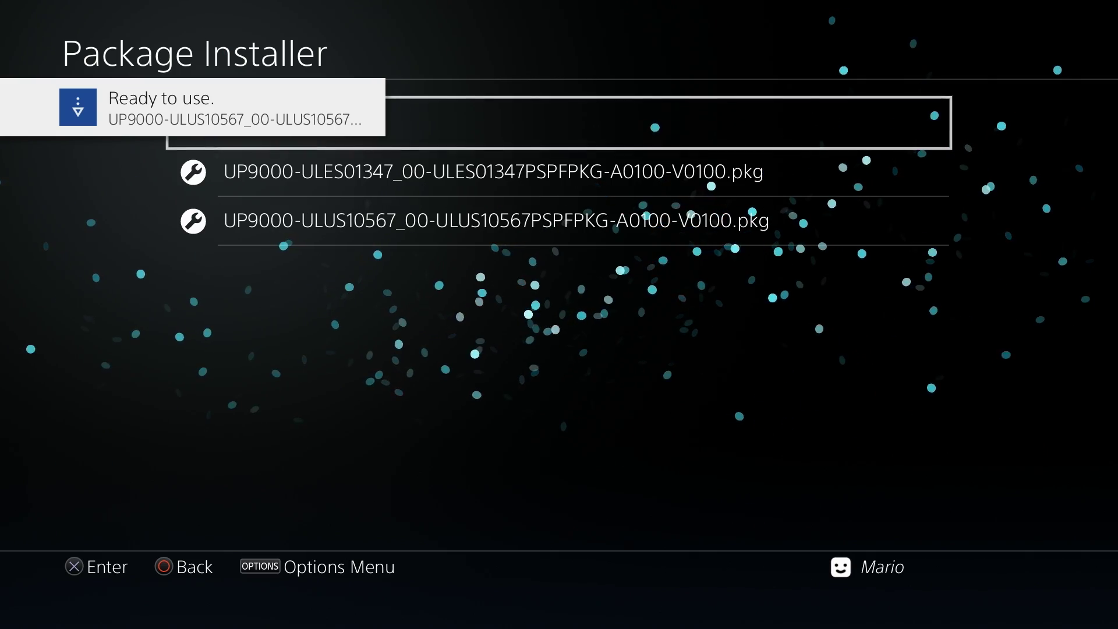
key(super)
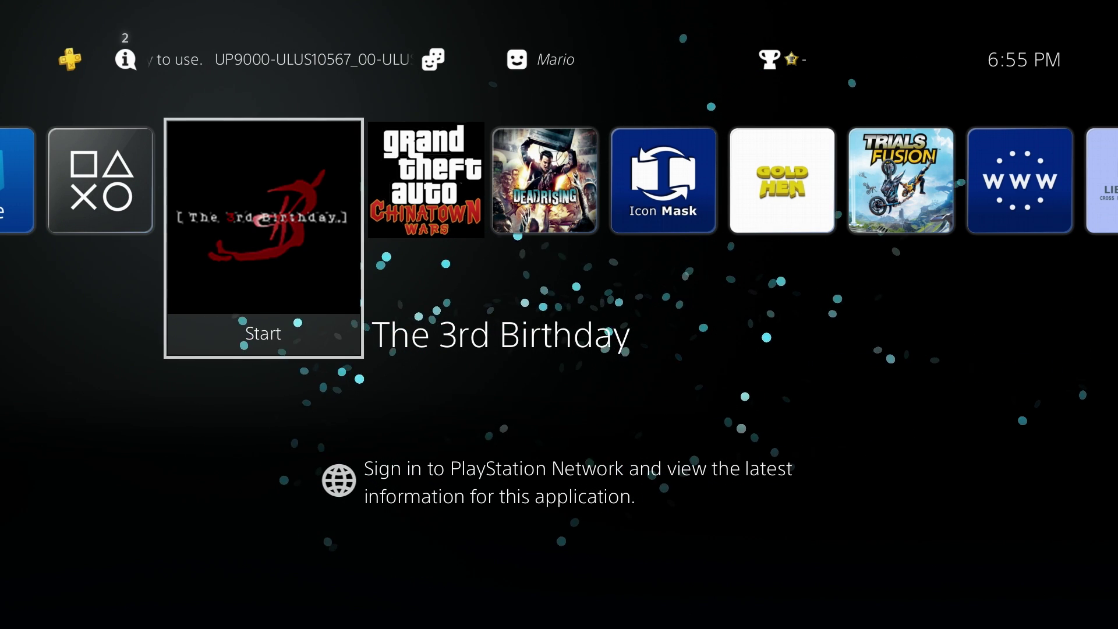
Look over the Grand Theft Auto: Chinatown Wars entry, then launch The 3rd Birthday and start play past the controller screen.
key(Right)
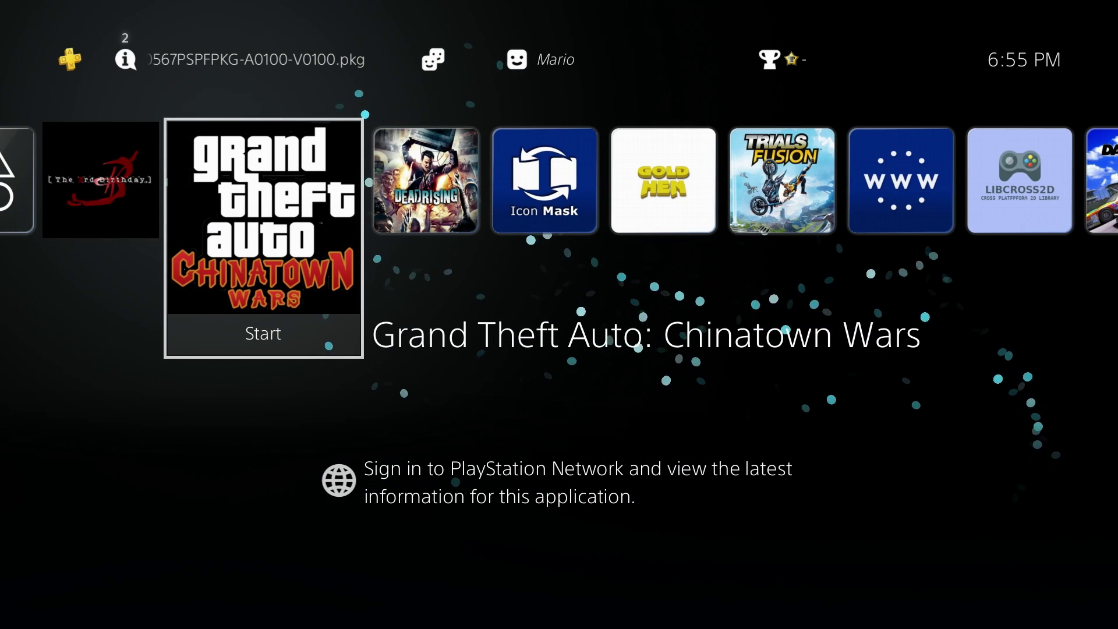
key(Left)
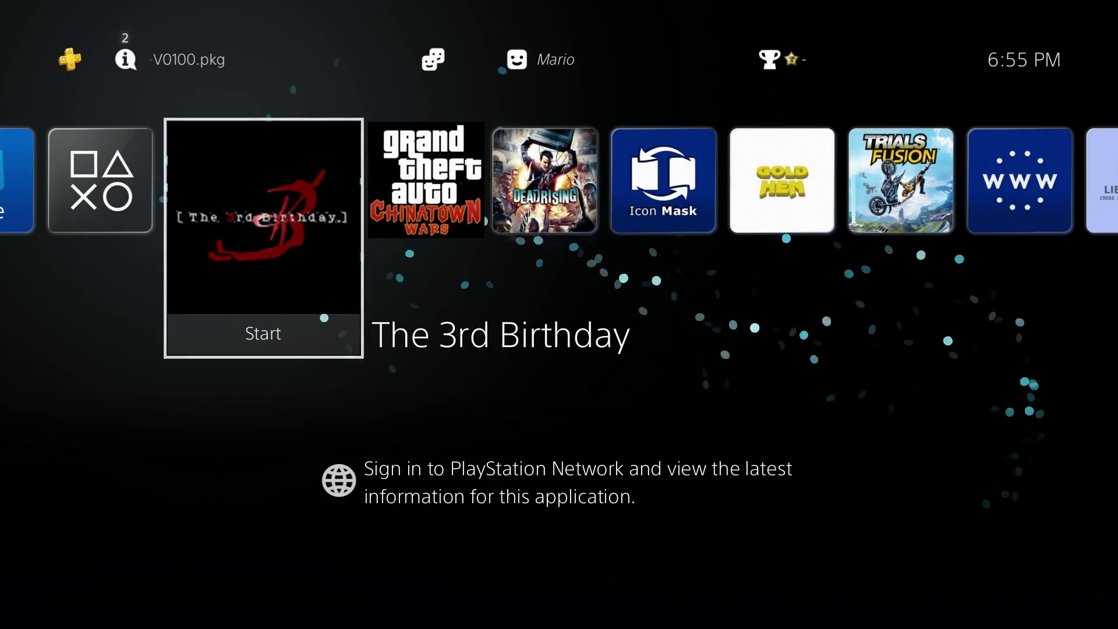
key(Return)
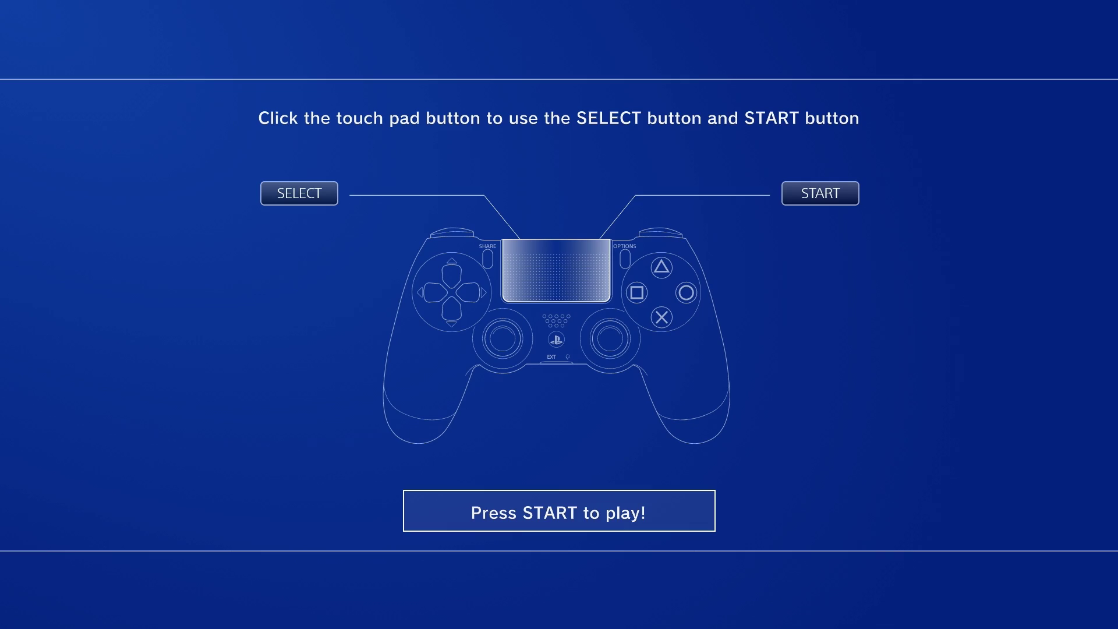
key(Return)
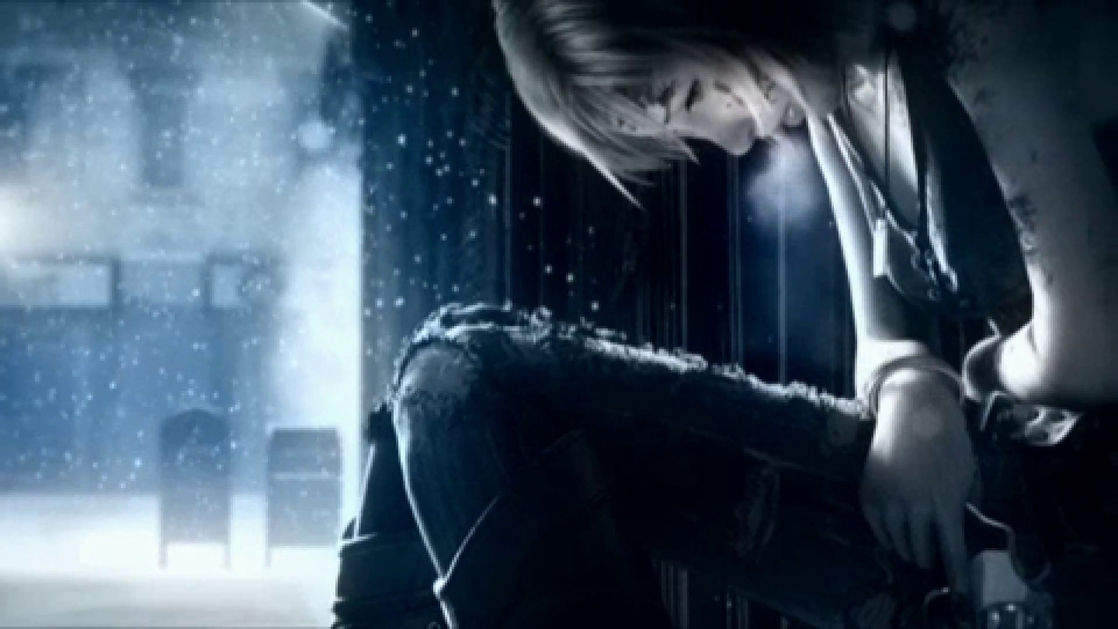
Open the emulator menu during the intro and rewind to an earlier frame on the timeline.
key(Escape)
key(Left)
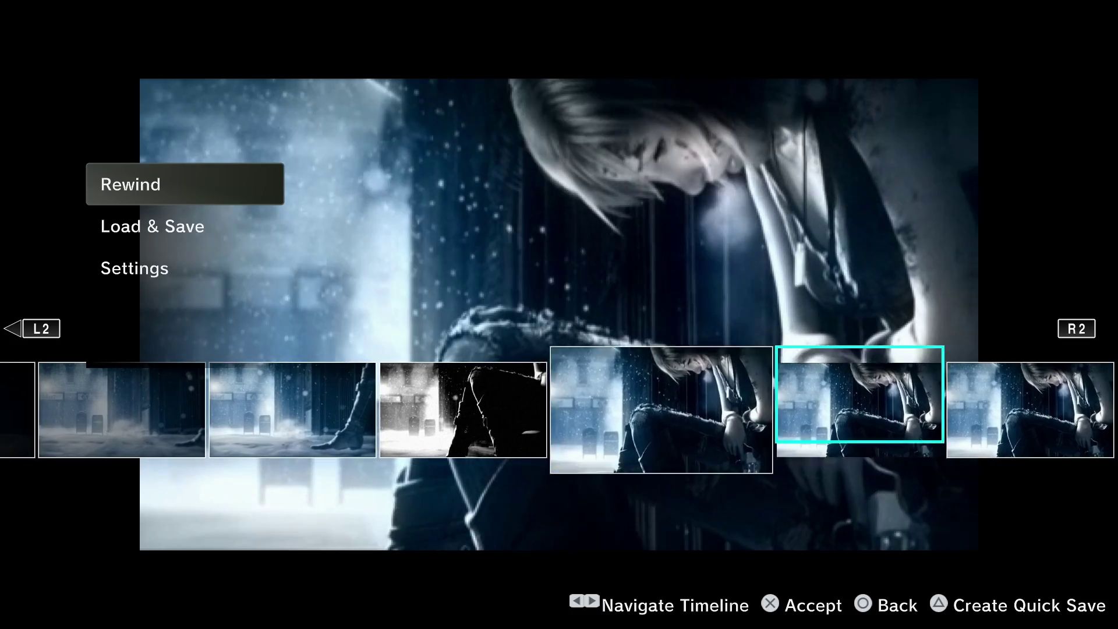
key(Return)
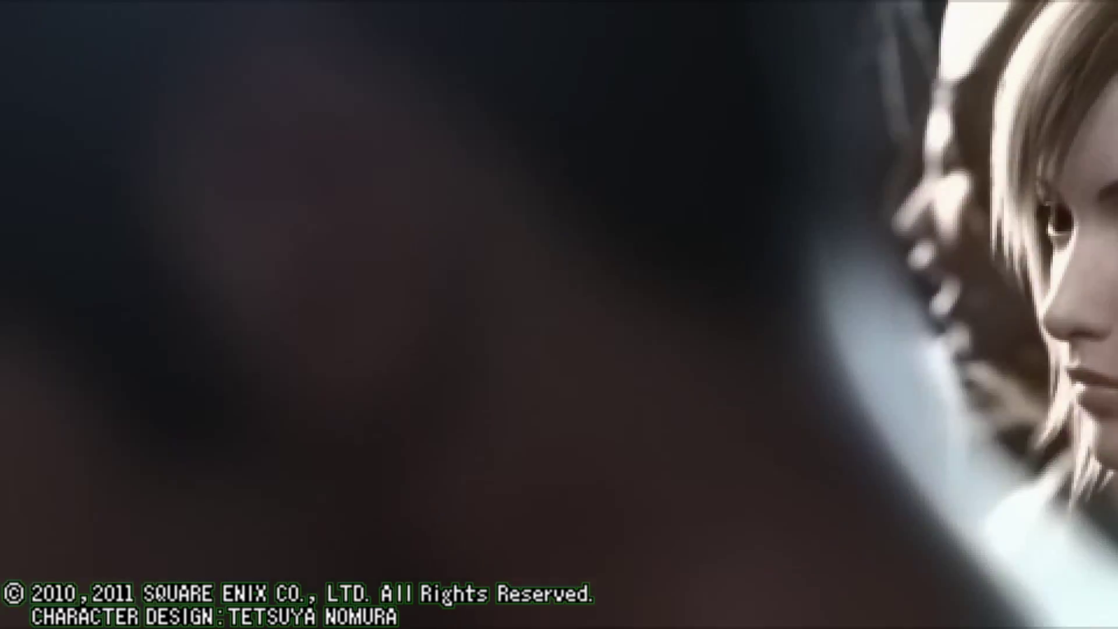
Reopen the emulator's rewind menu, resume The 3rd Birthday and go through its title menu options.
key(Escape)
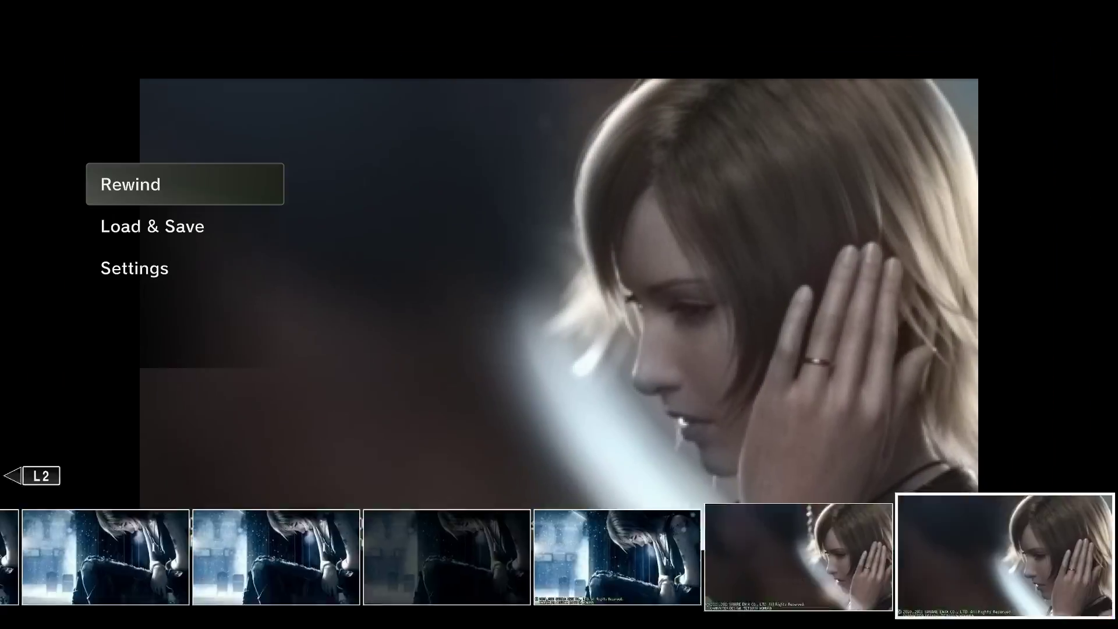
key(Return)
key(Return)
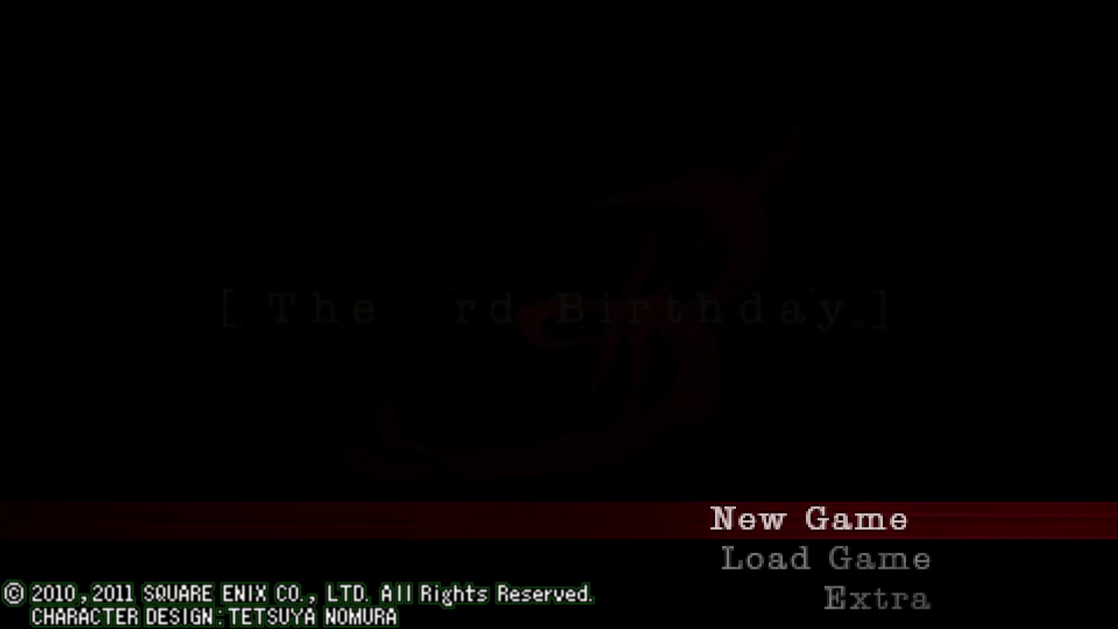
key(Down)
key(Down)
key(Down)
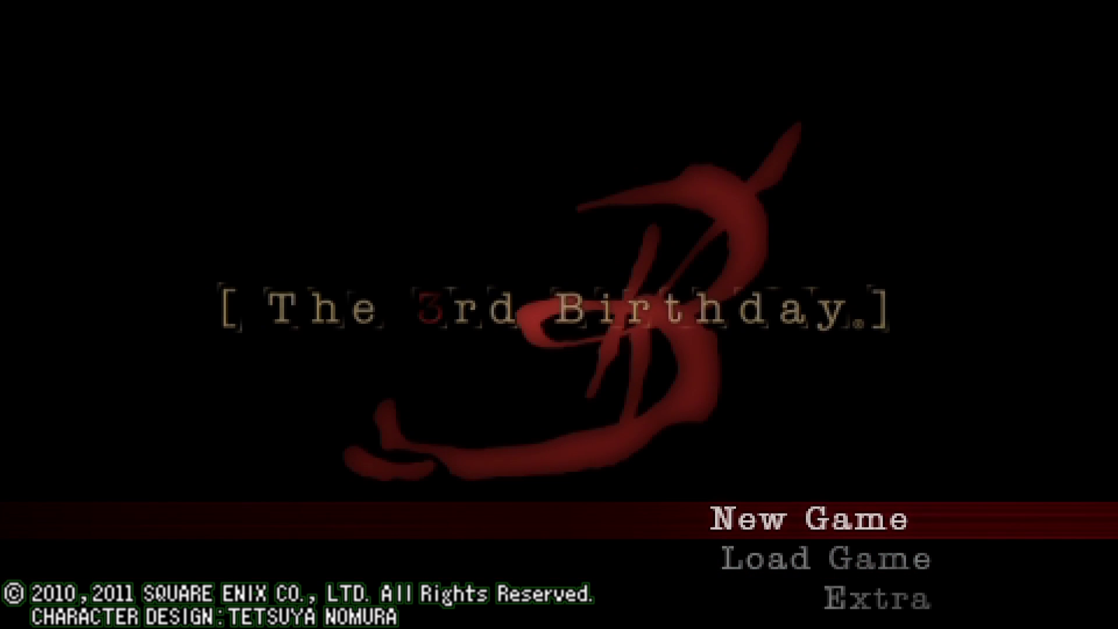